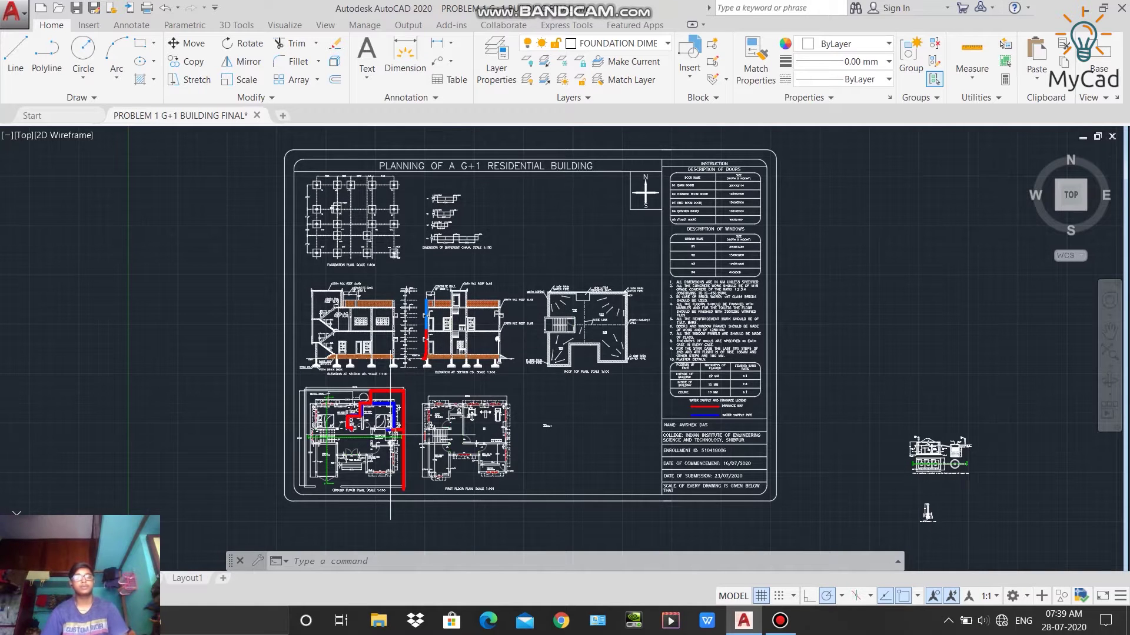
Step: Zoom and pan onto the gym, guest house and store room area of the first floor plan
scroll(385, 459, up, 3)
scroll(408, 379, down, 4)
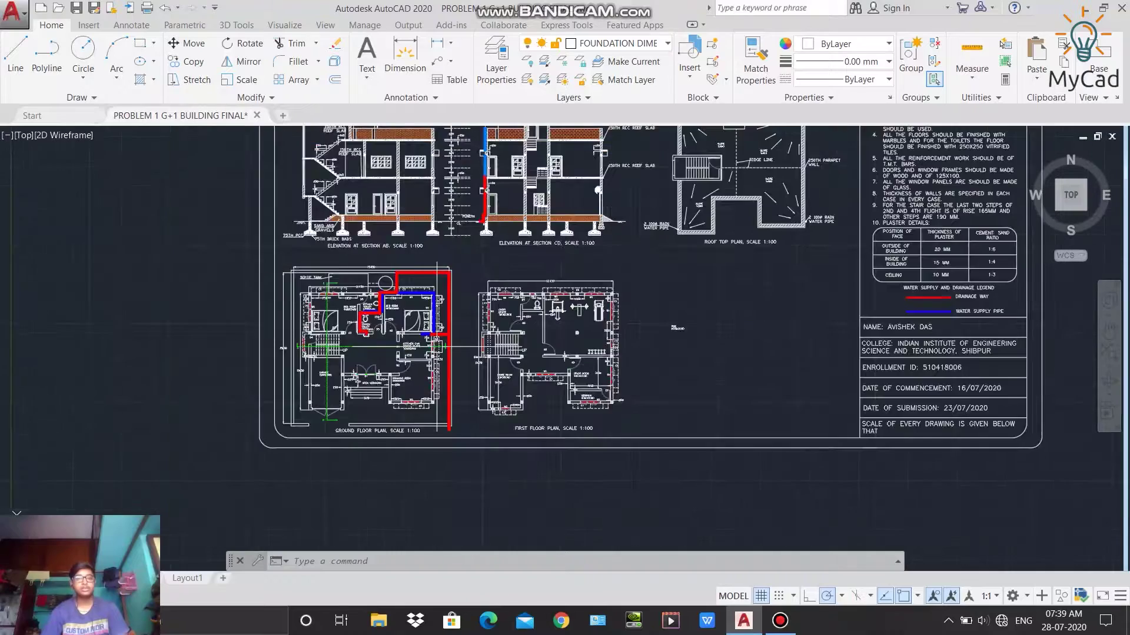
scroll(472, 411, up, 4)
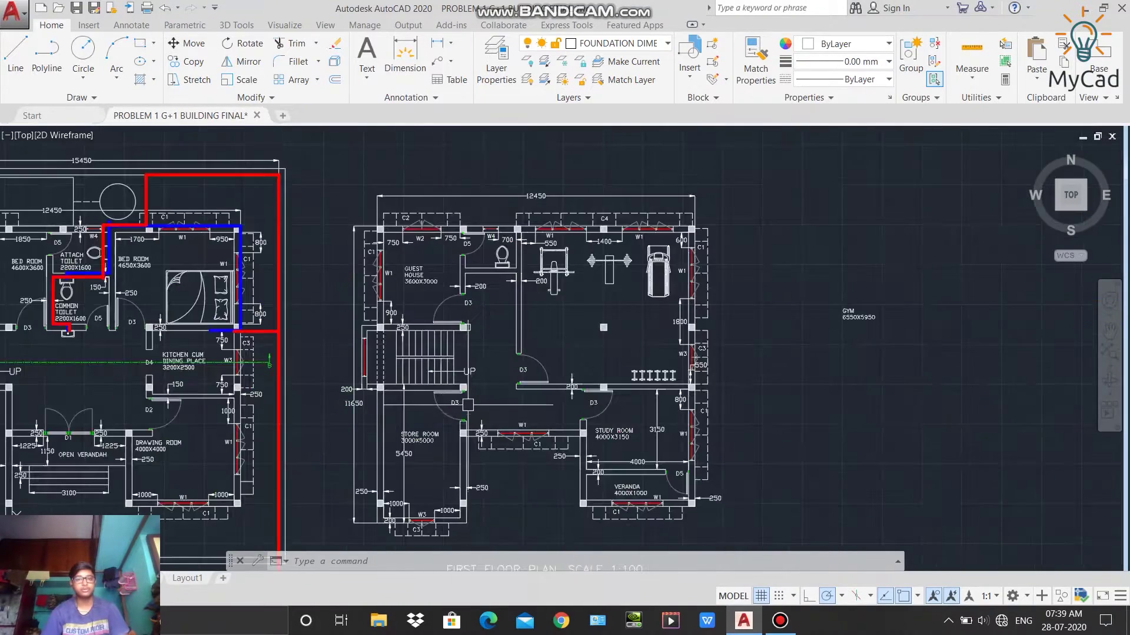
mouse_move(583, 301)
middle_down()
mouse_move(578, 290)
mouse_move(575, 318)
middle_up()
scroll(610, 295, up, 2)
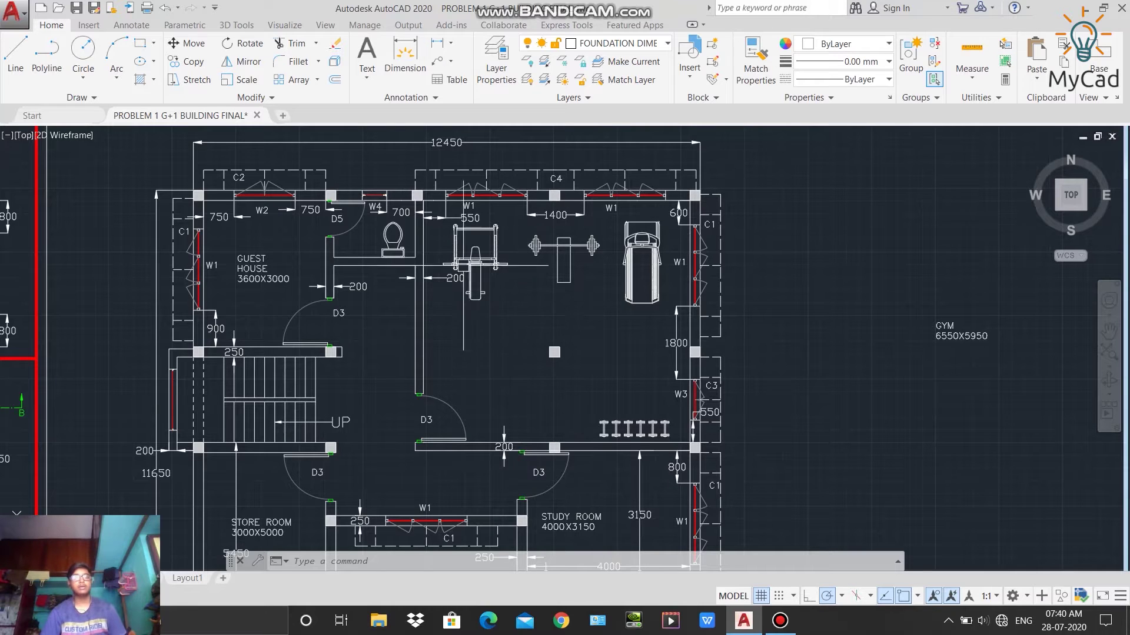
Step: Start single-line TEXT with its start point inside the gym at zero rotation
click(371, 80)
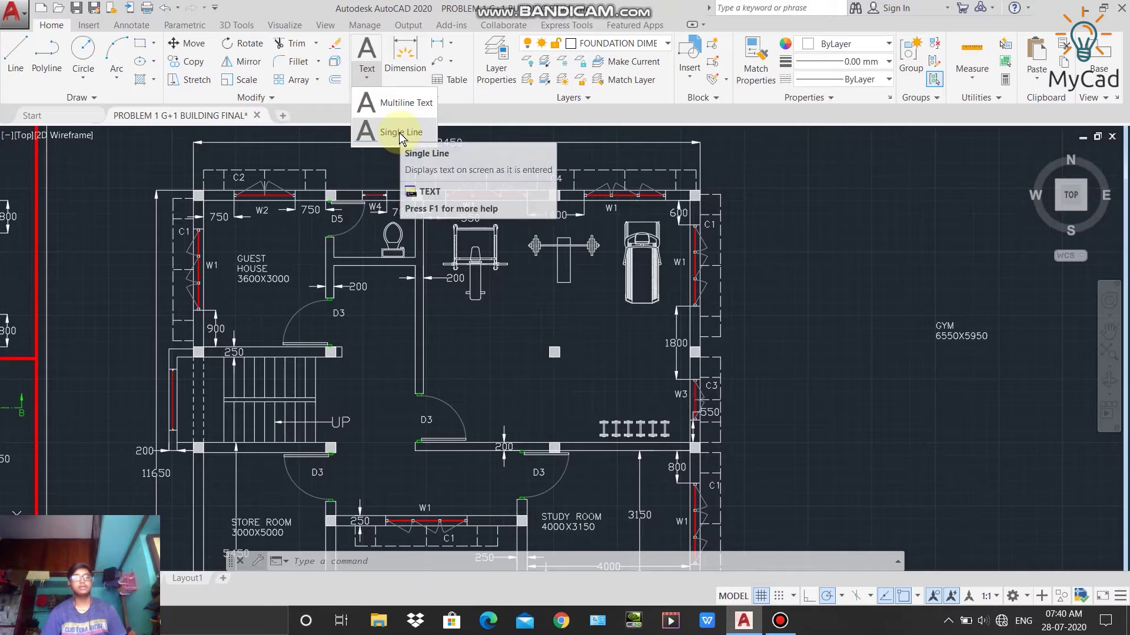
click(492, 325)
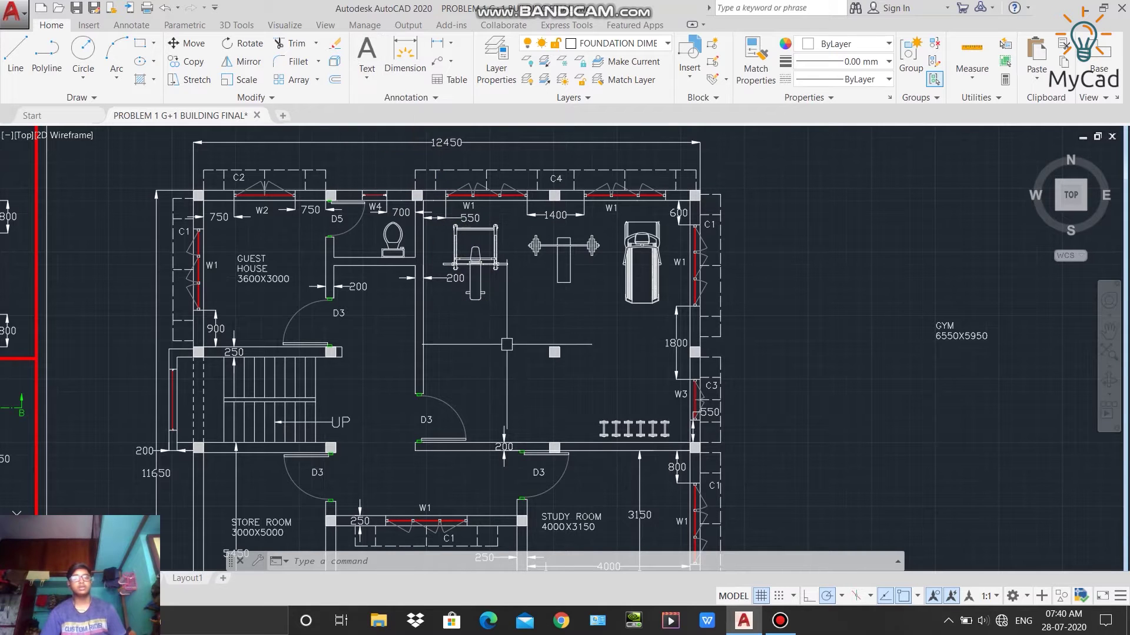
text(TE)
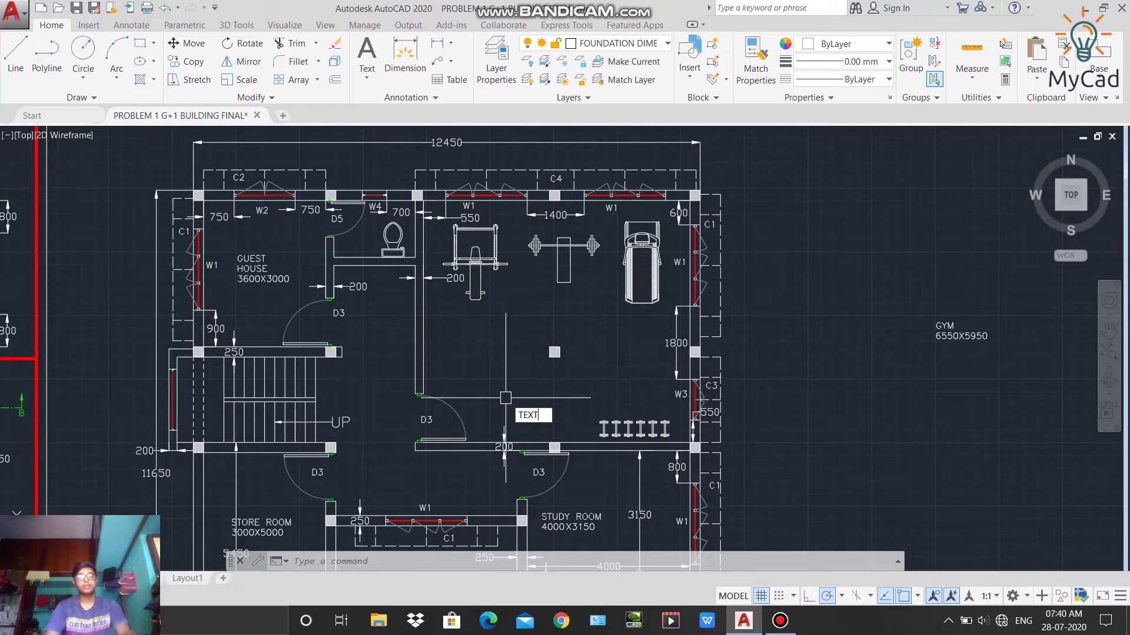
text(XT)
key(Return)
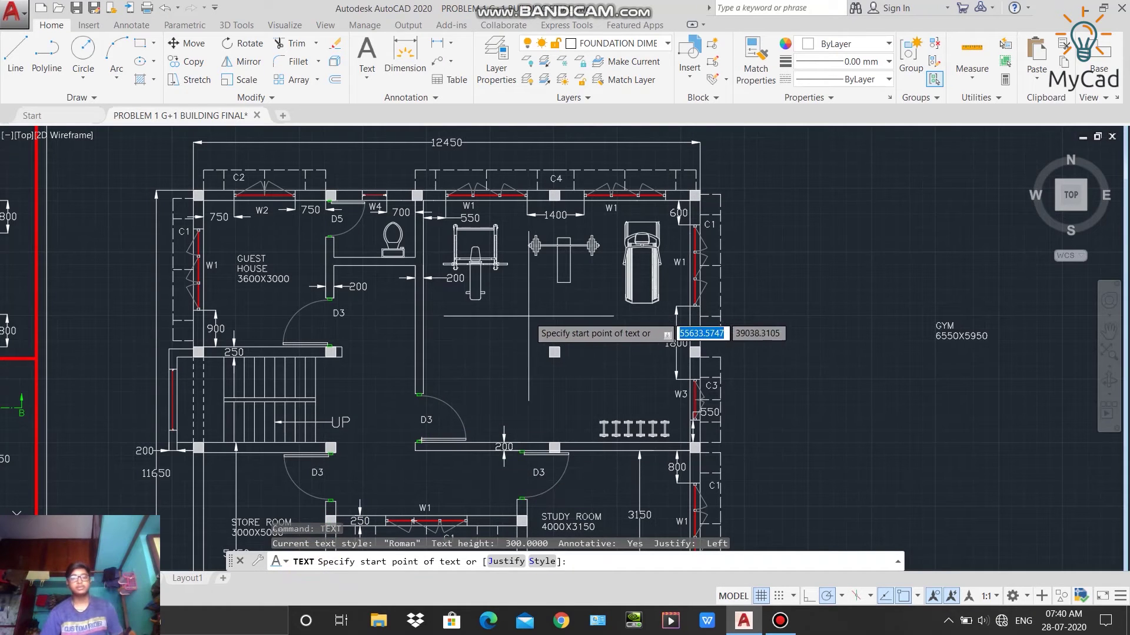
scroll(528, 316, up, 4)
click(484, 287)
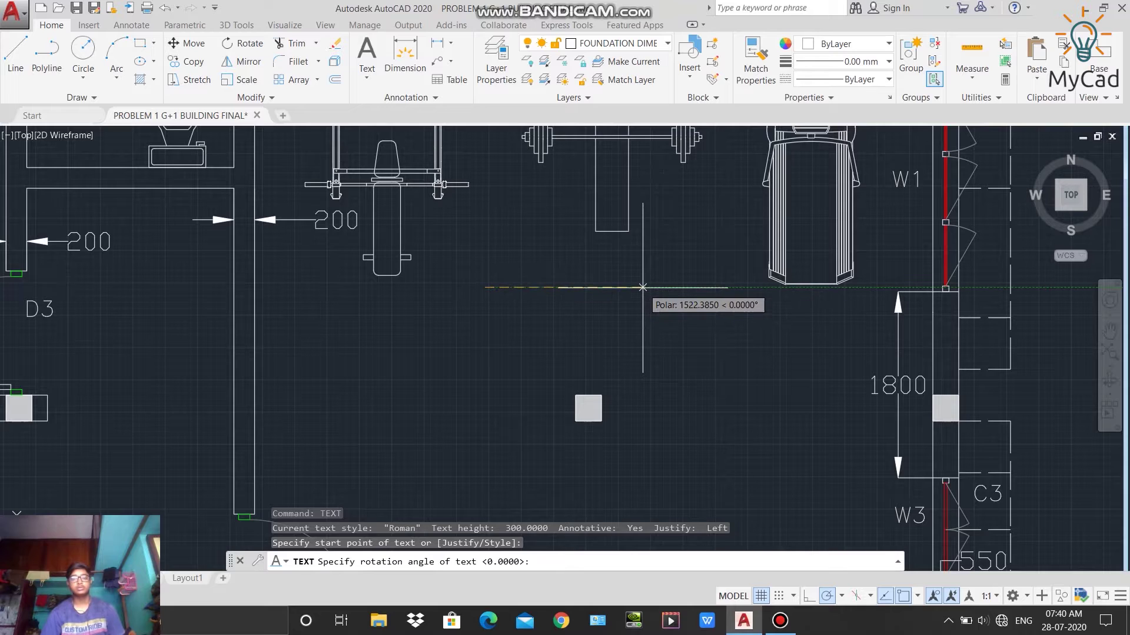
click(649, 323)
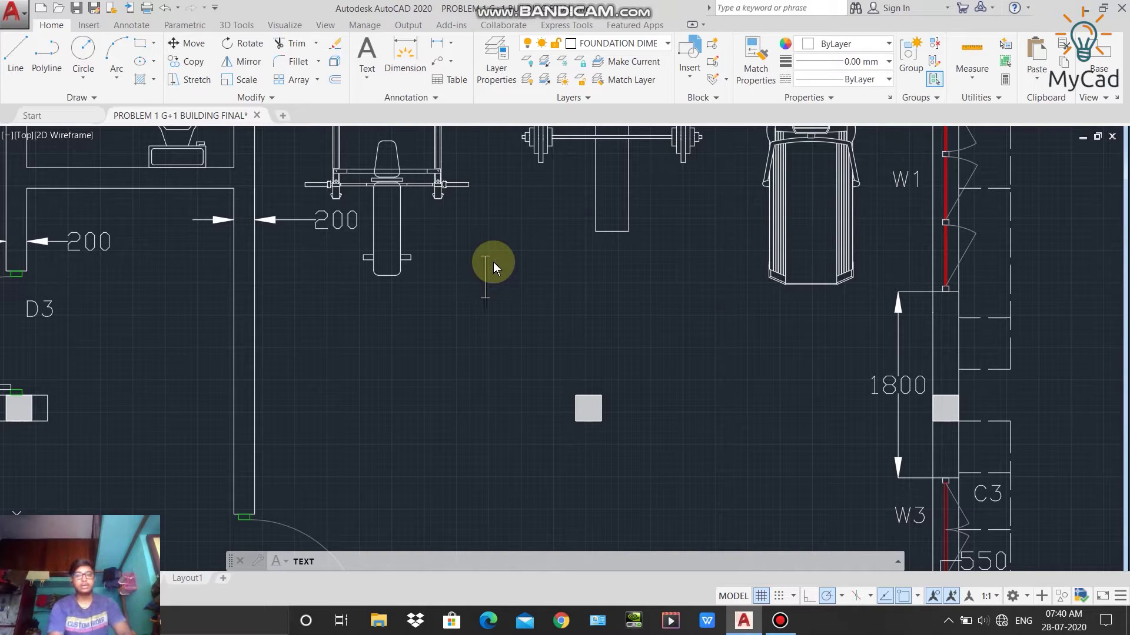
Step: Enter the label 'GYM 6500X5950' and finish the text command
text(GHSGDFVF)
key(BackSpace)
key(BackSpace)
key(BackSpace)
key(BackSpace)
key(BackSpace)
key(BackSpace)
key(BackSpace)
key(BackSpace)
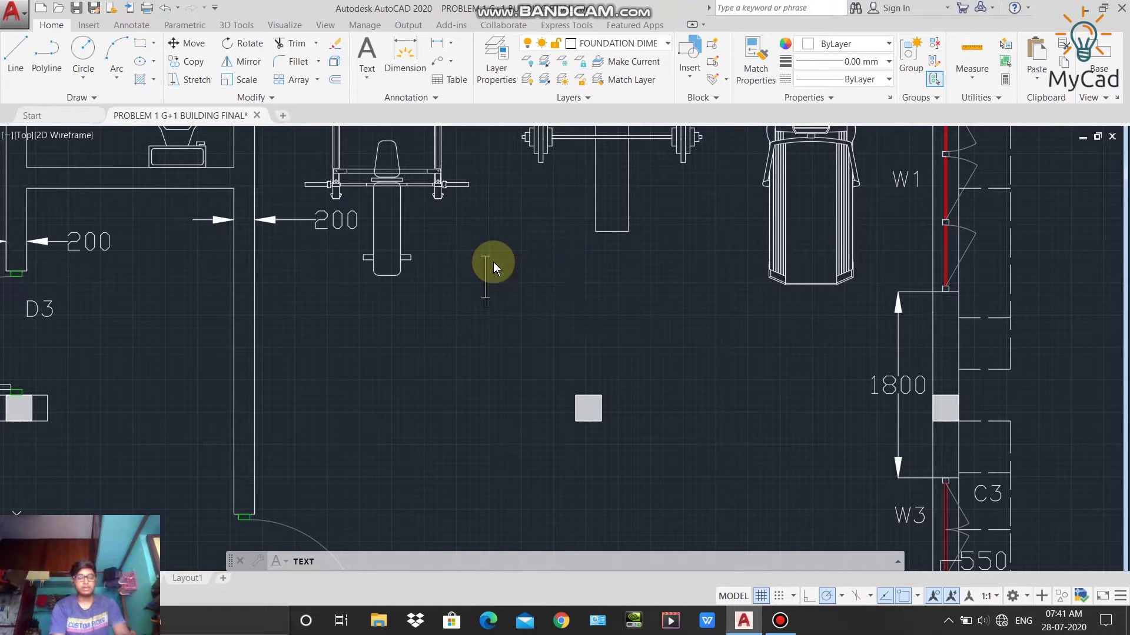
text(GYM)
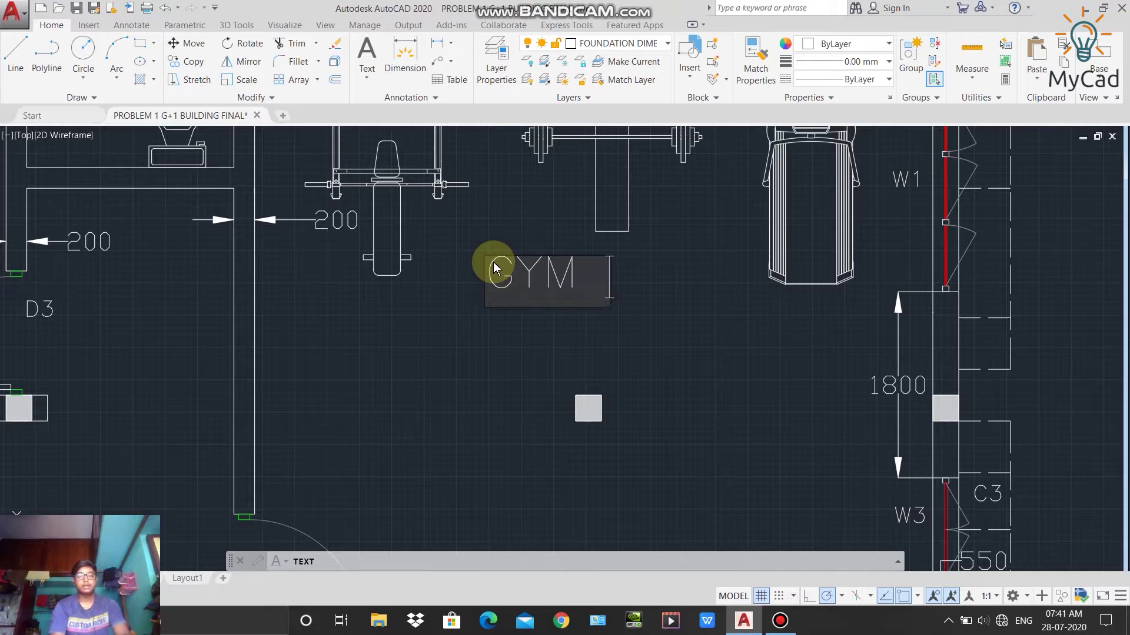
text( 6500)
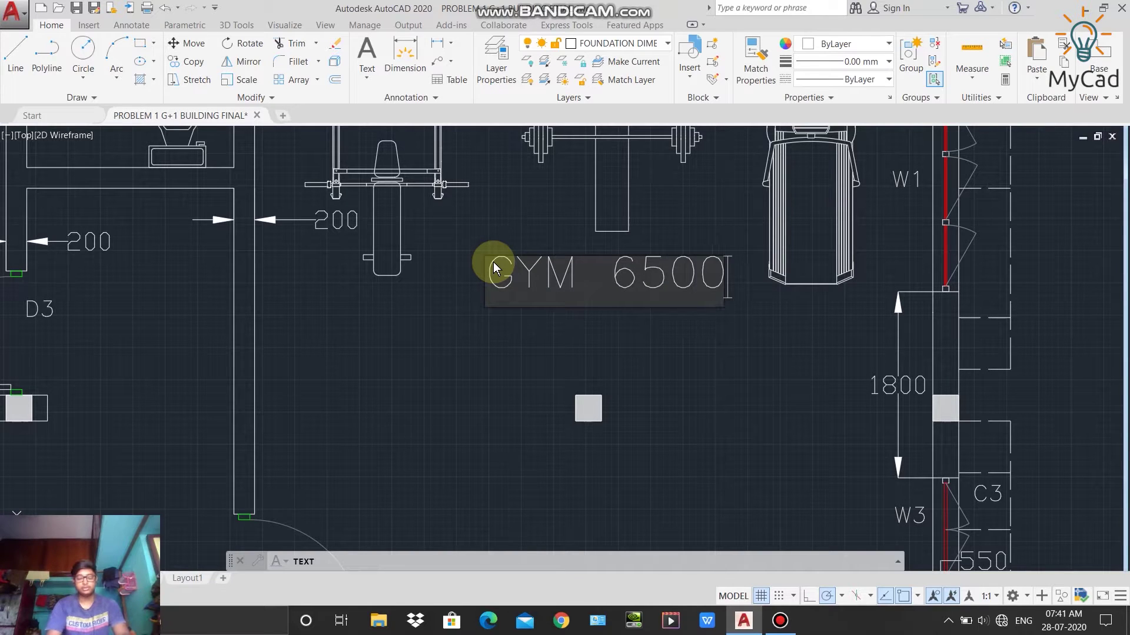
text(X5950)
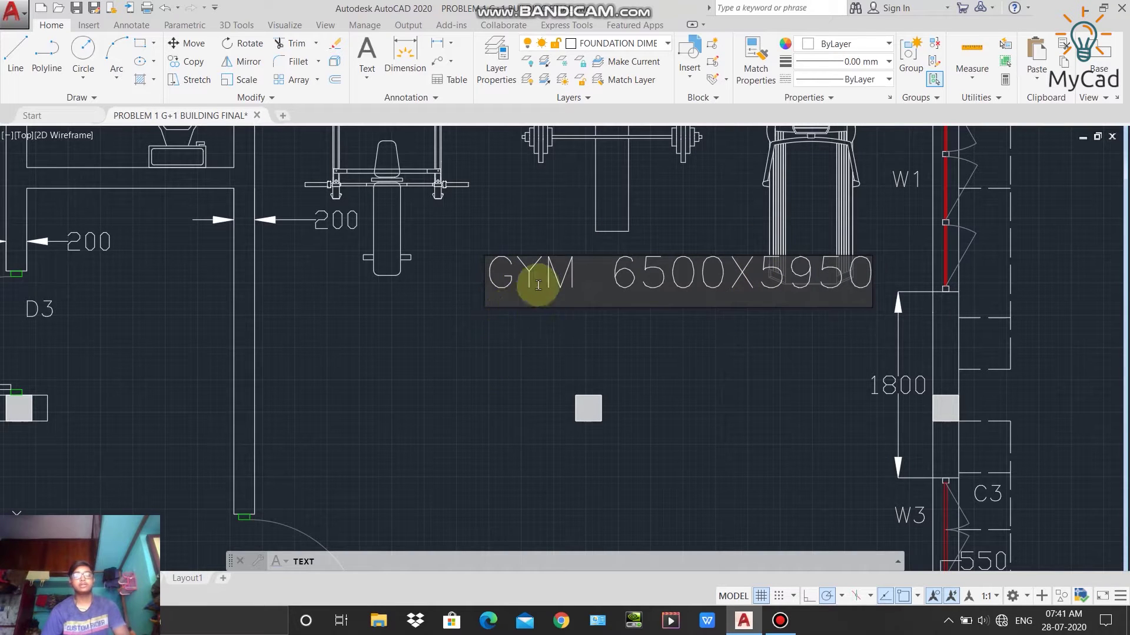
key(Return)
key(Return)
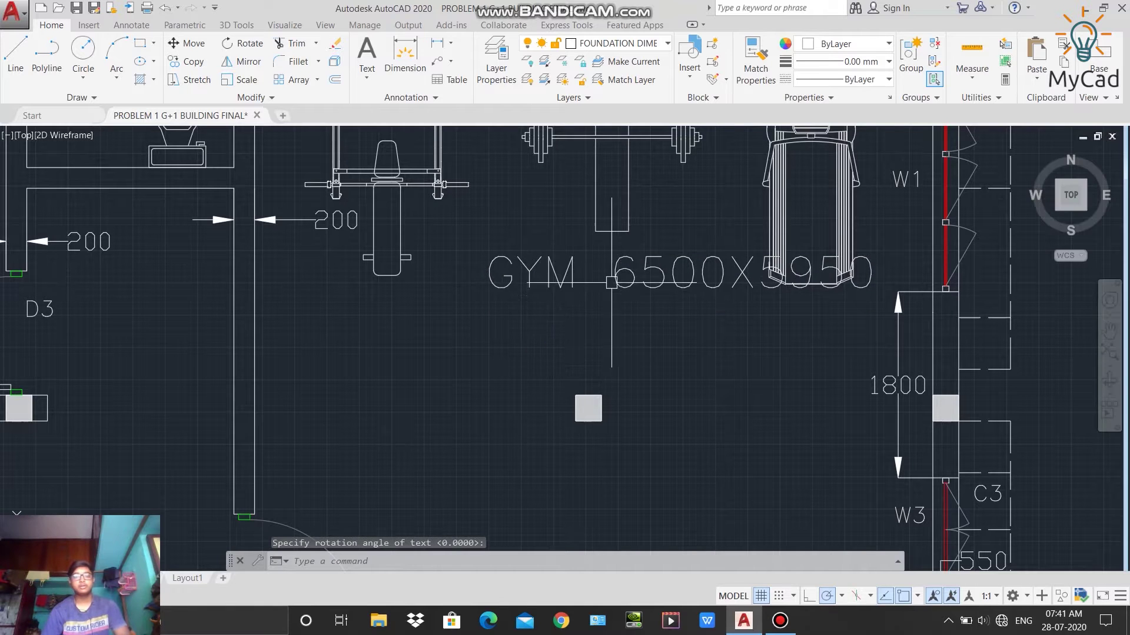
mouse_move(530, 268)
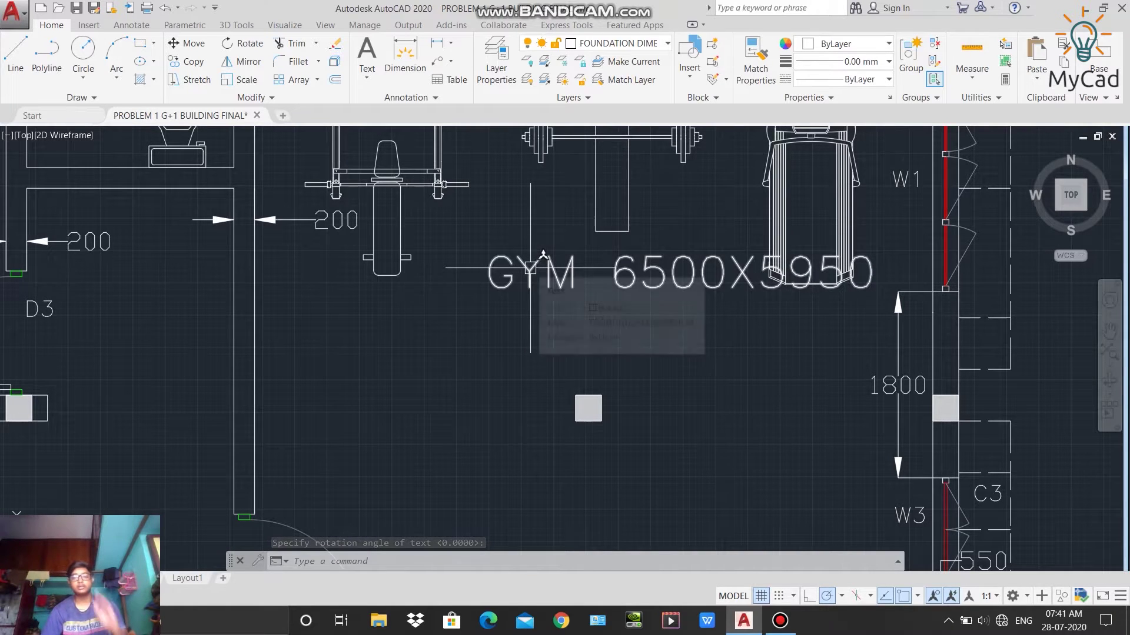
key(Escape)
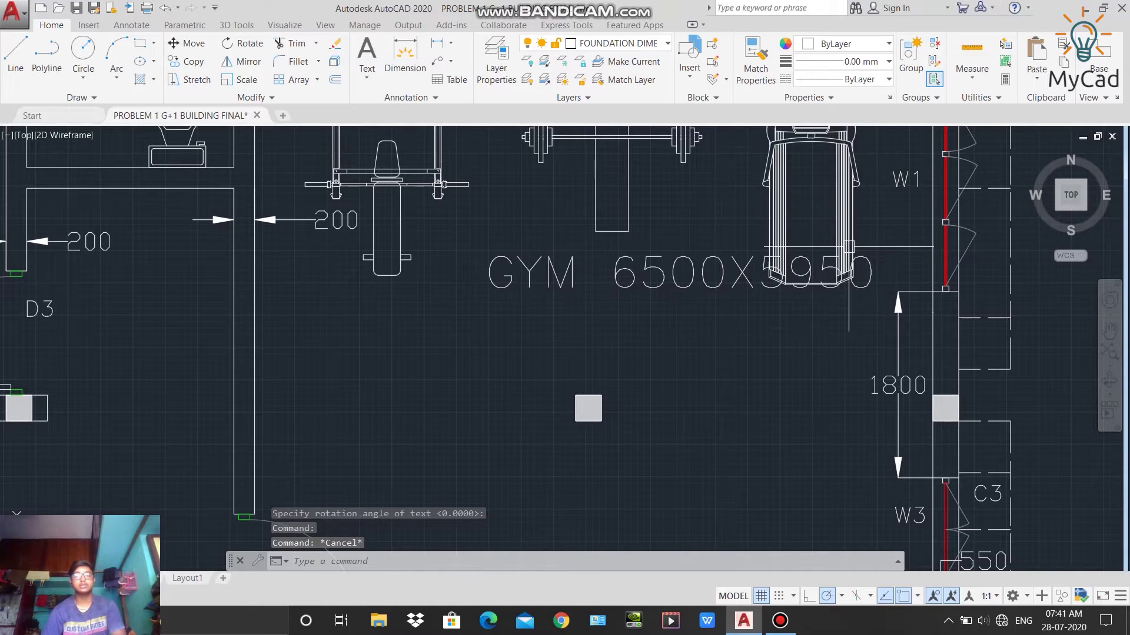
middle_drag(841, 247, 832, 274)
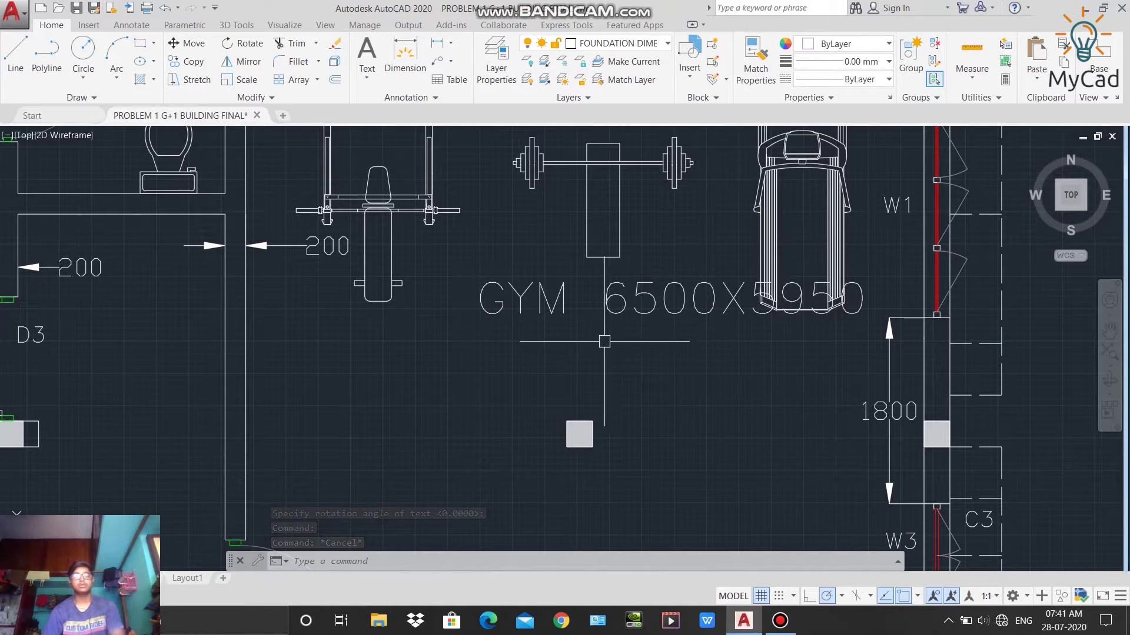
Step: Move the GYM 6500X5950 label lower and left within the gym
click(543, 300)
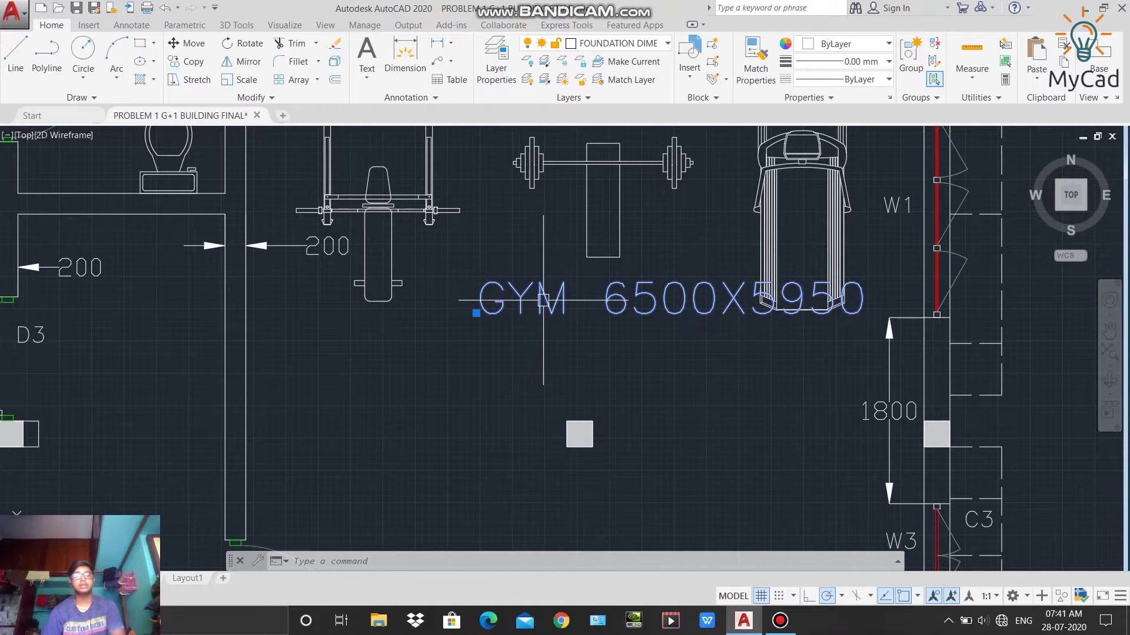
click(476, 313)
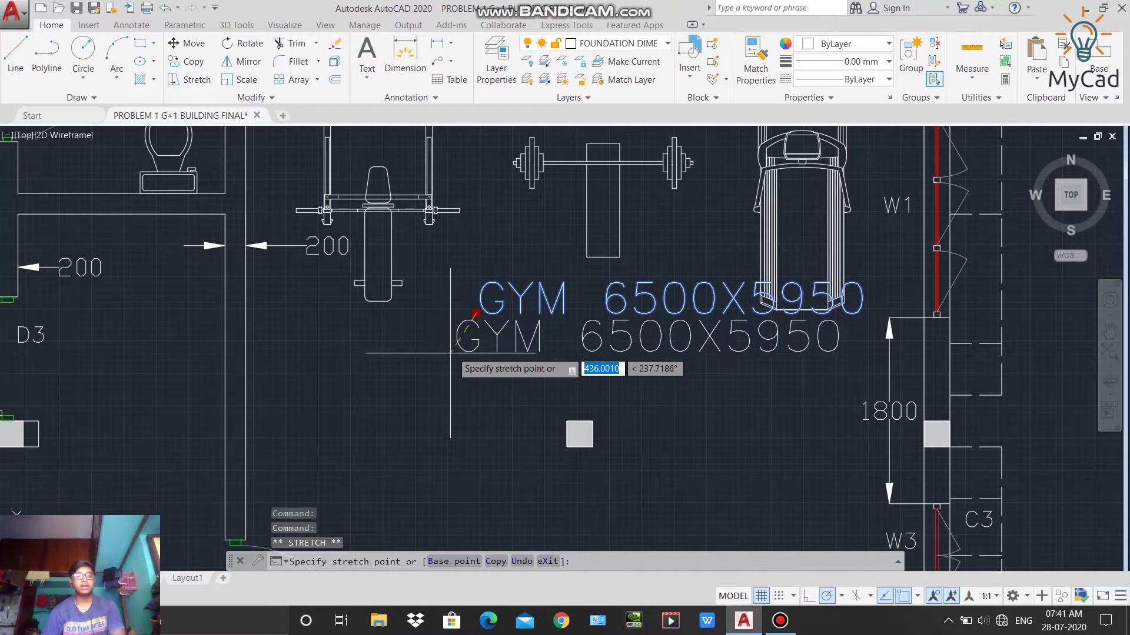
click(415, 385)
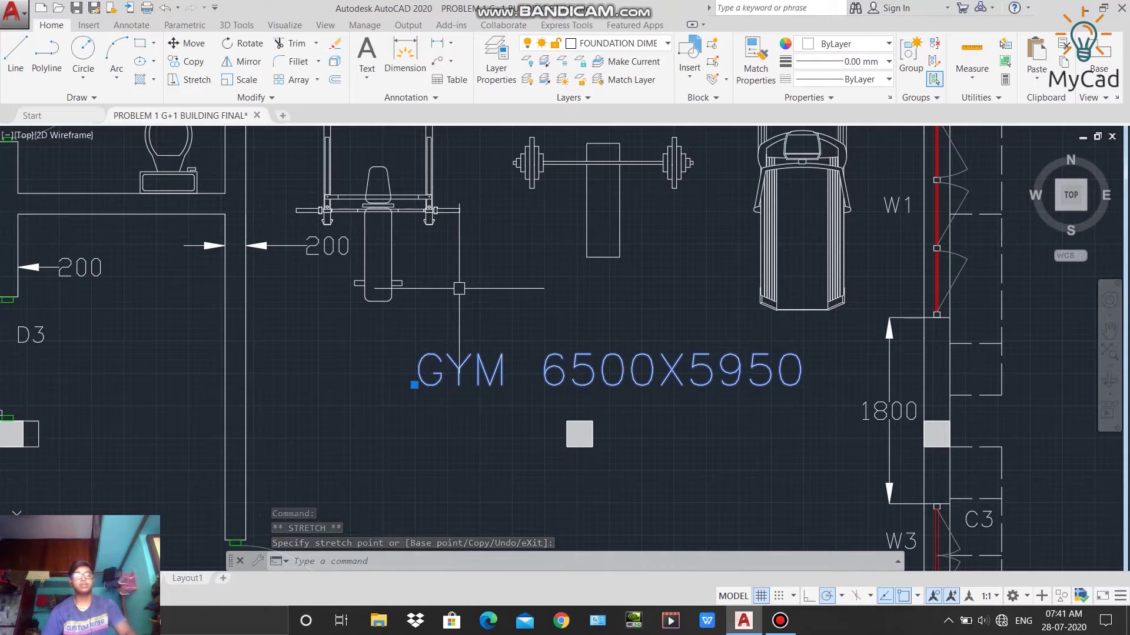
right_click(482, 258)
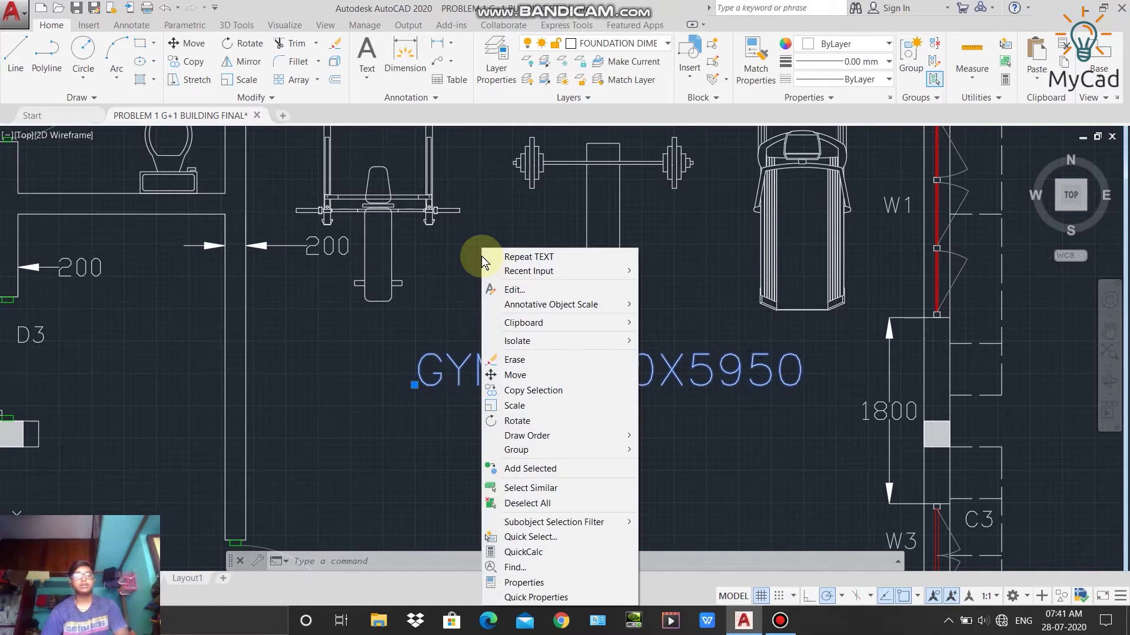
click(532, 501)
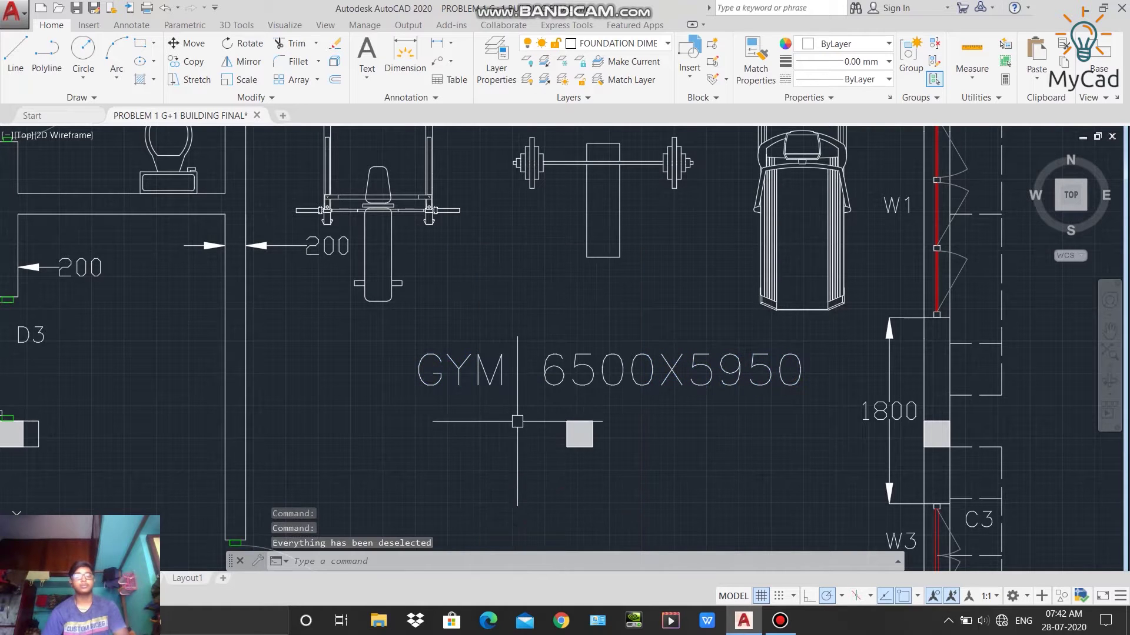
Step: Select the GYM 6500X5950 label and delete it
scroll(521, 412, down, 3)
scroll(520, 412, up, 3)
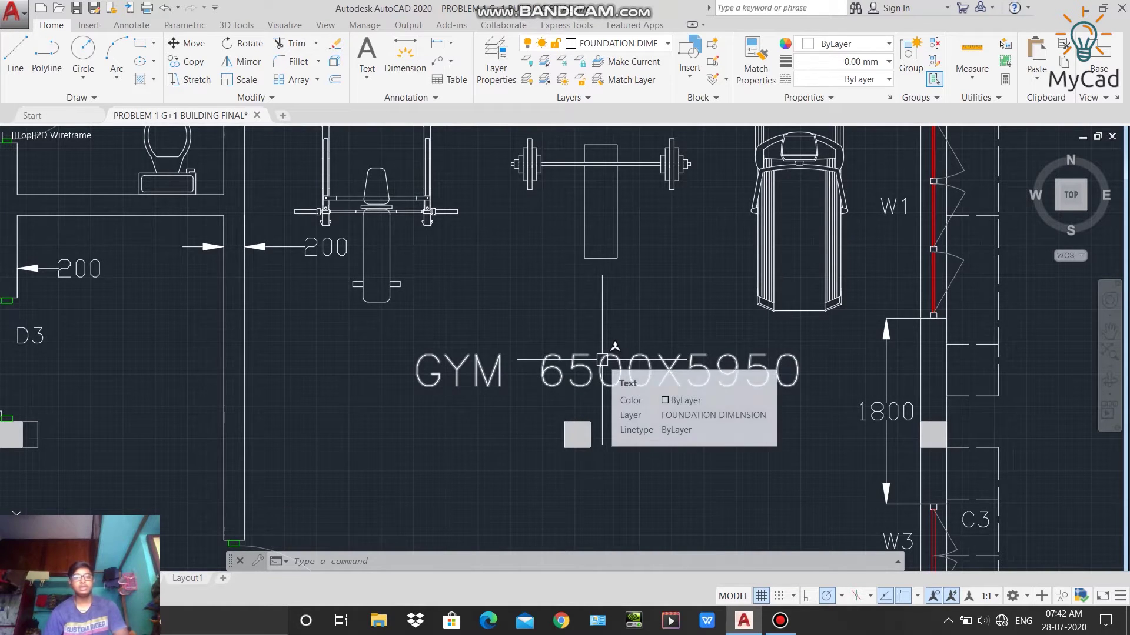
scroll(603, 356, down, 3)
scroll(604, 350, up, 3)
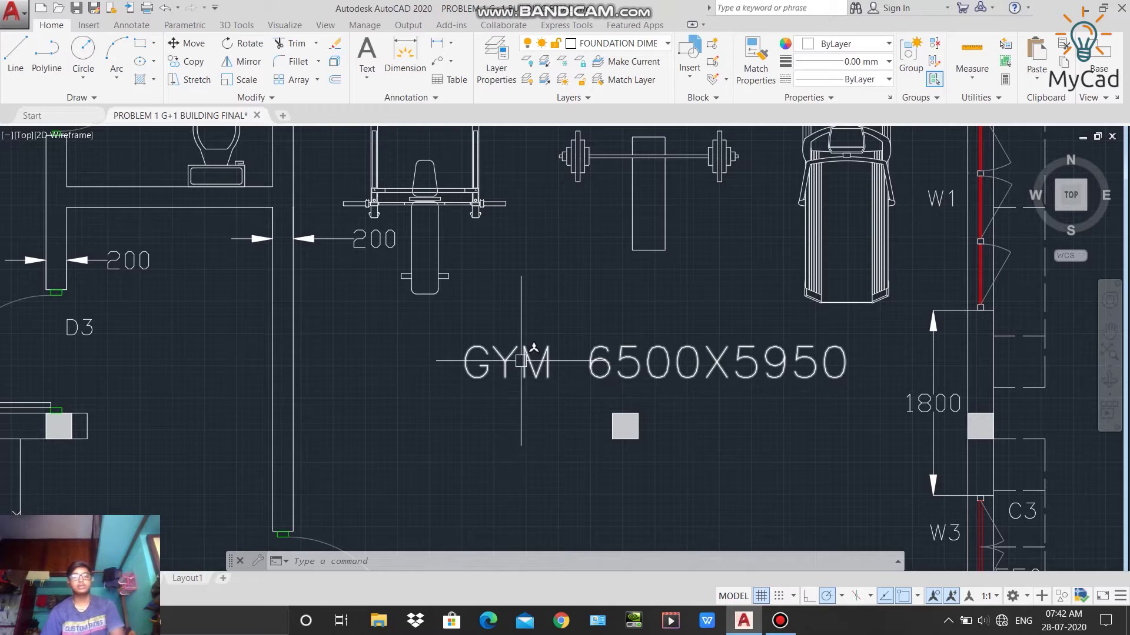
key(Escape)
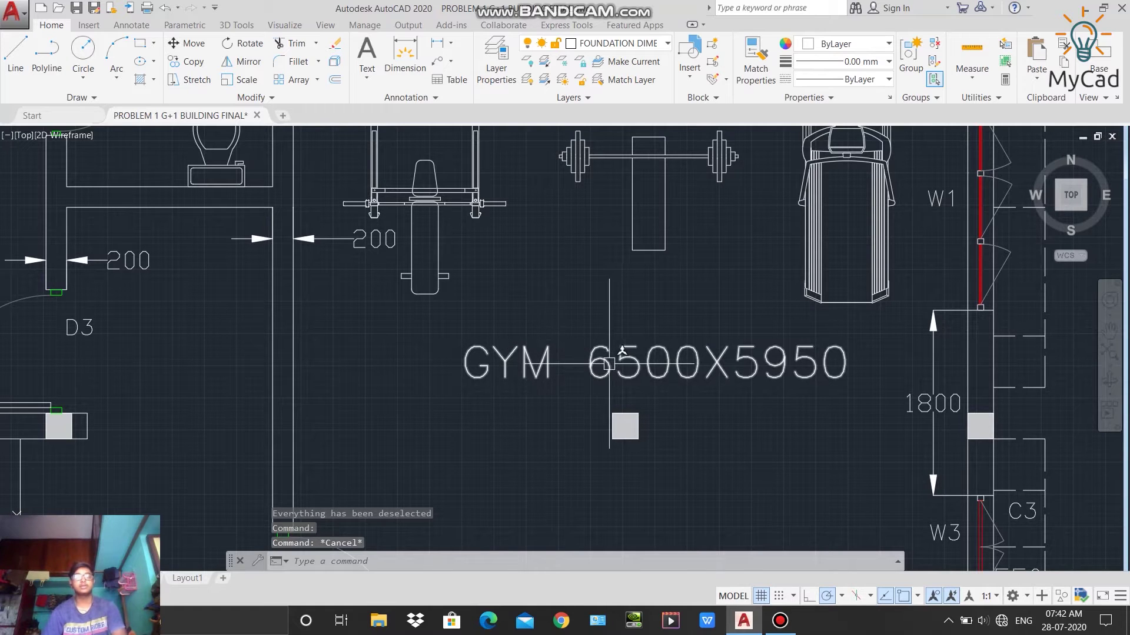
click(545, 360)
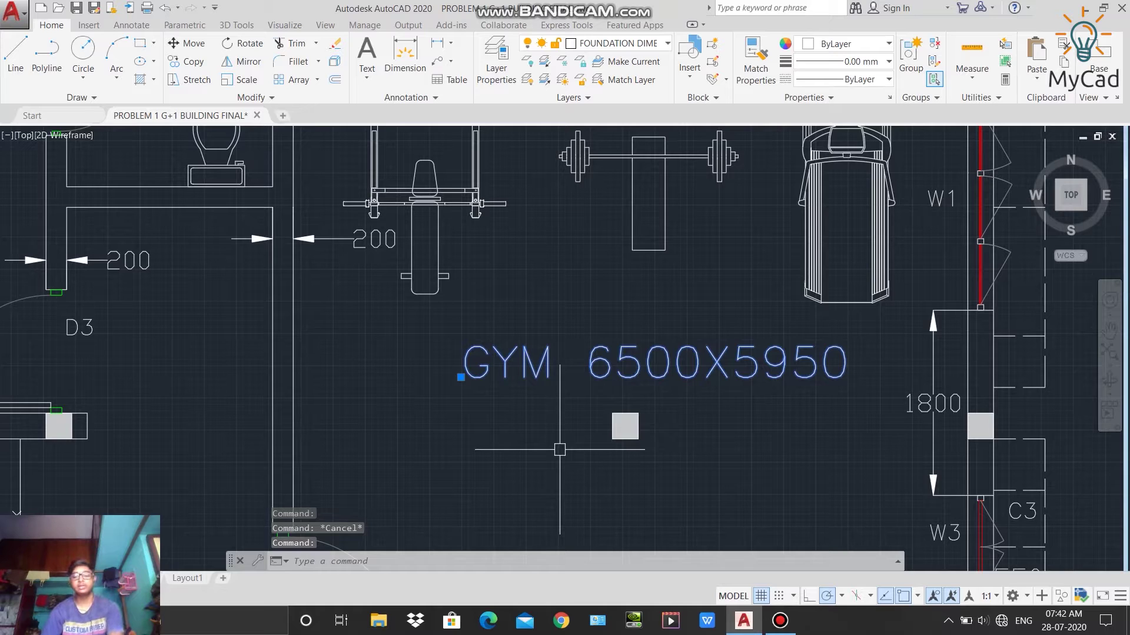
key(Delete)
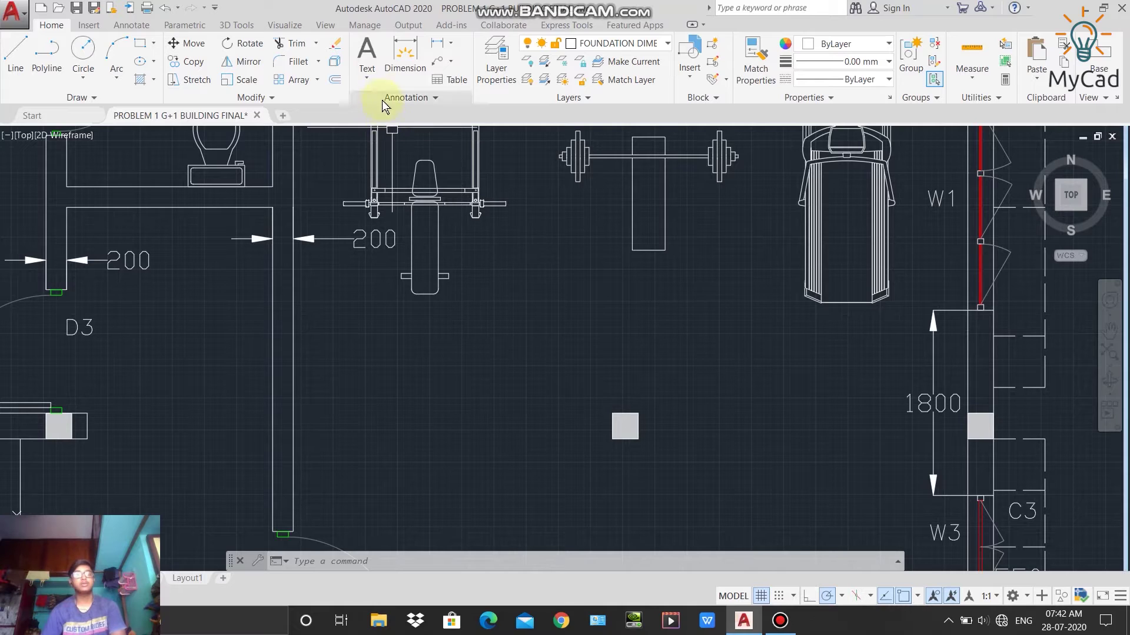
Step: Create an MTEXT box in the gym reading 'GYM' above '6550X5950'
click(369, 79)
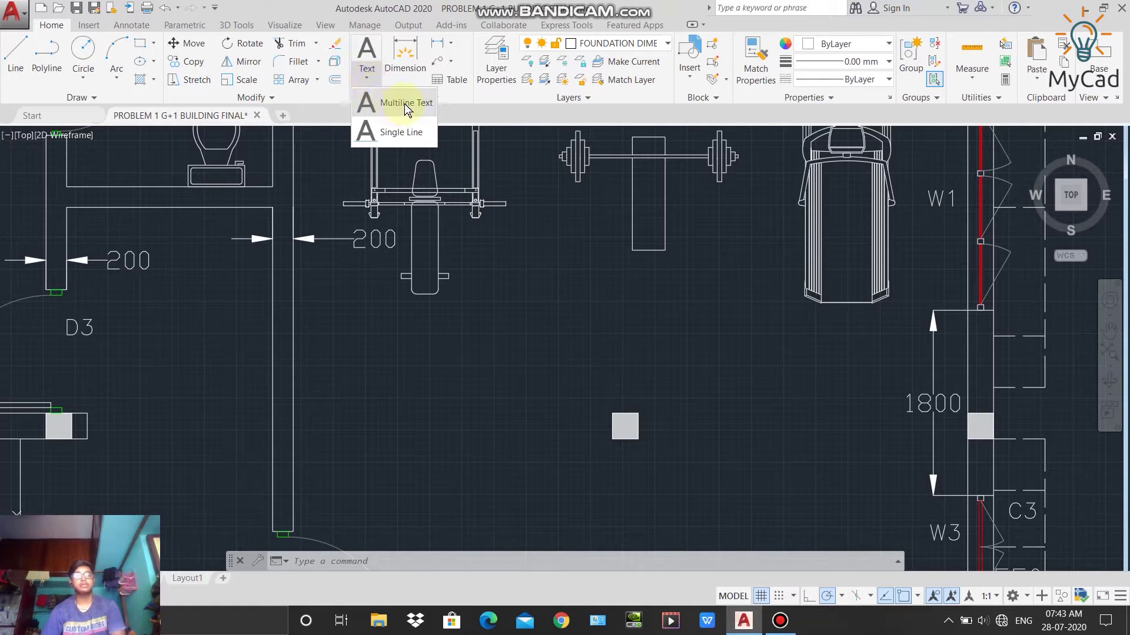
key(Escape)
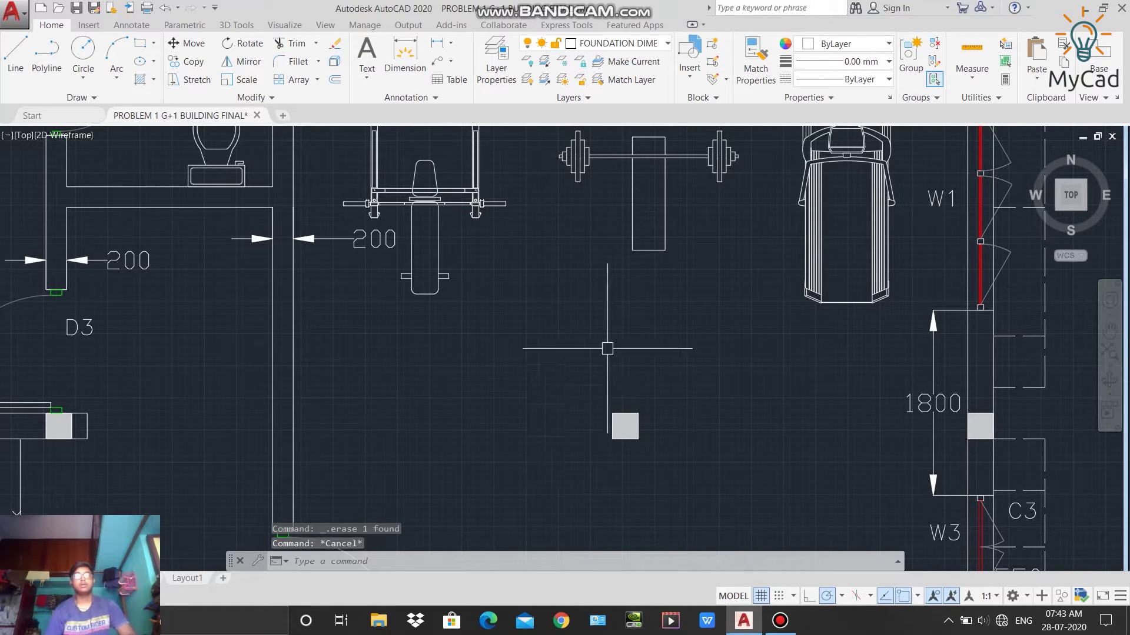
text(MTEXT)
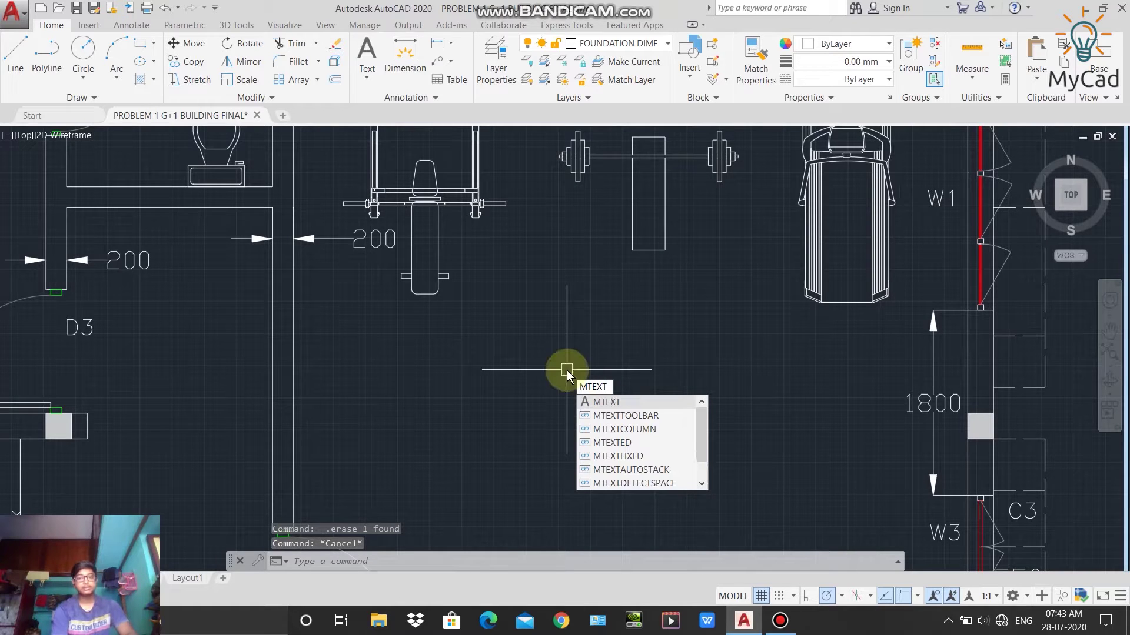
key(Return)
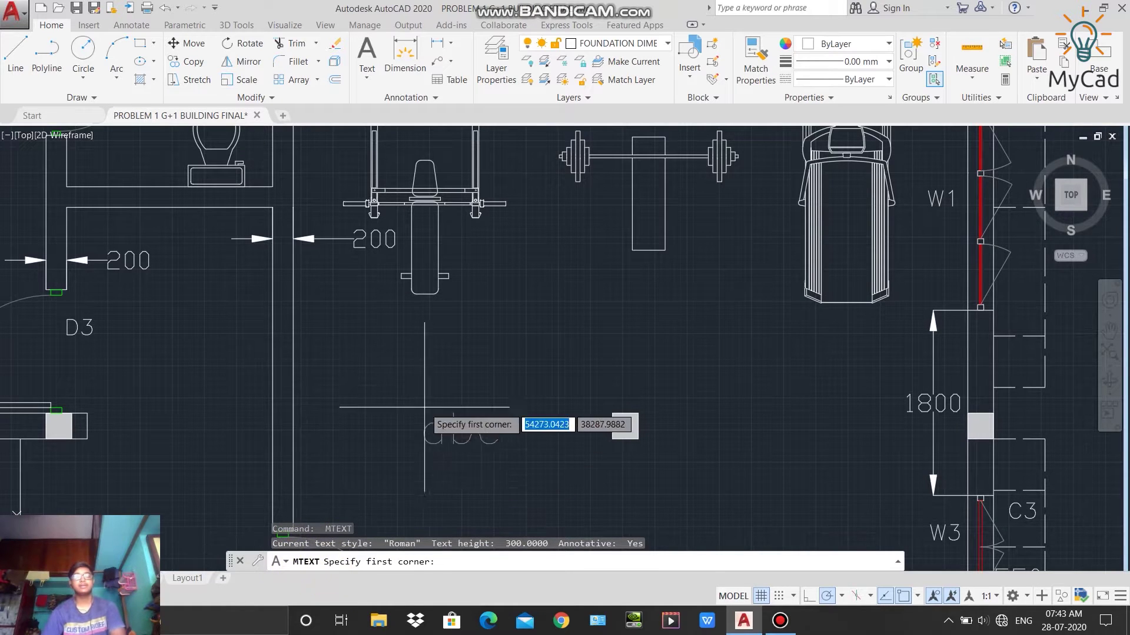
click(495, 293)
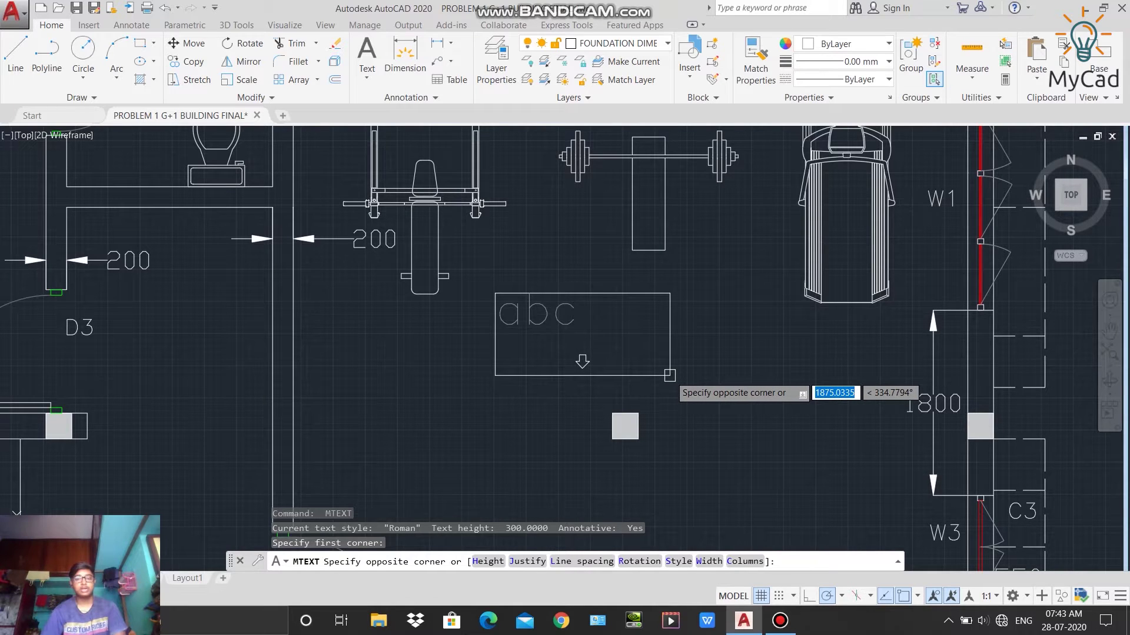
click(670, 376)
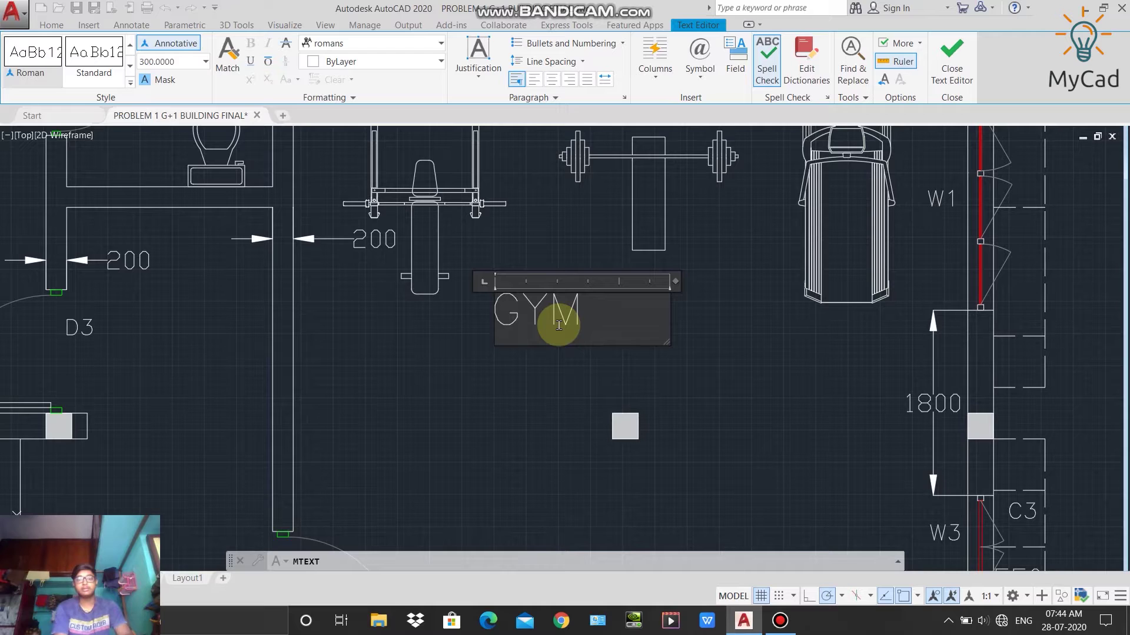
key(Return)
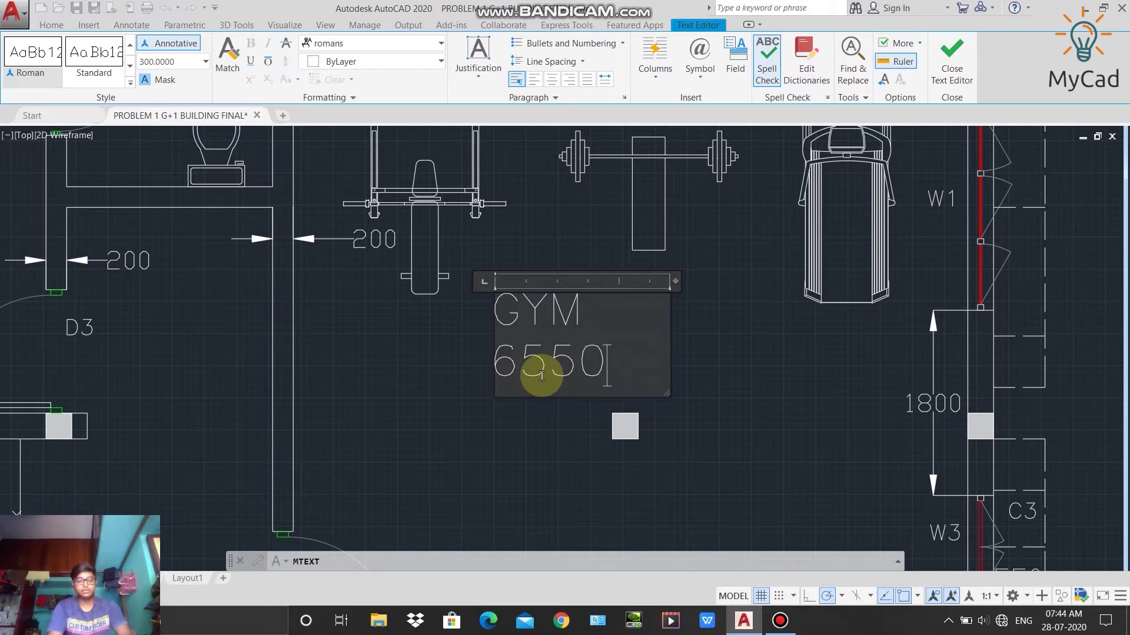
text(6550X5)
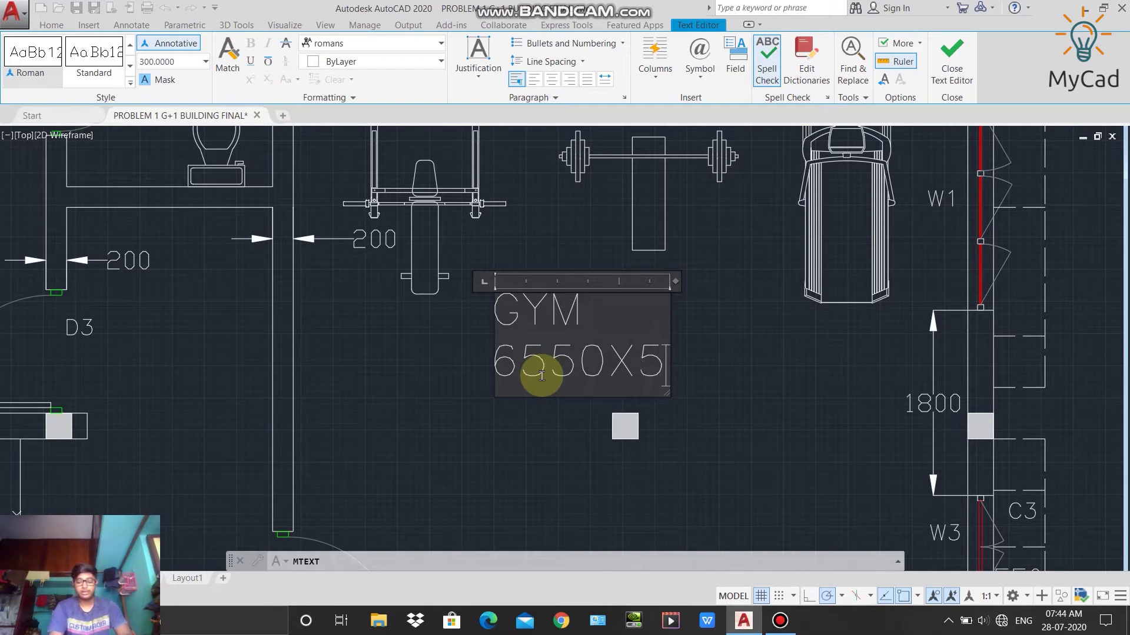
text(950)
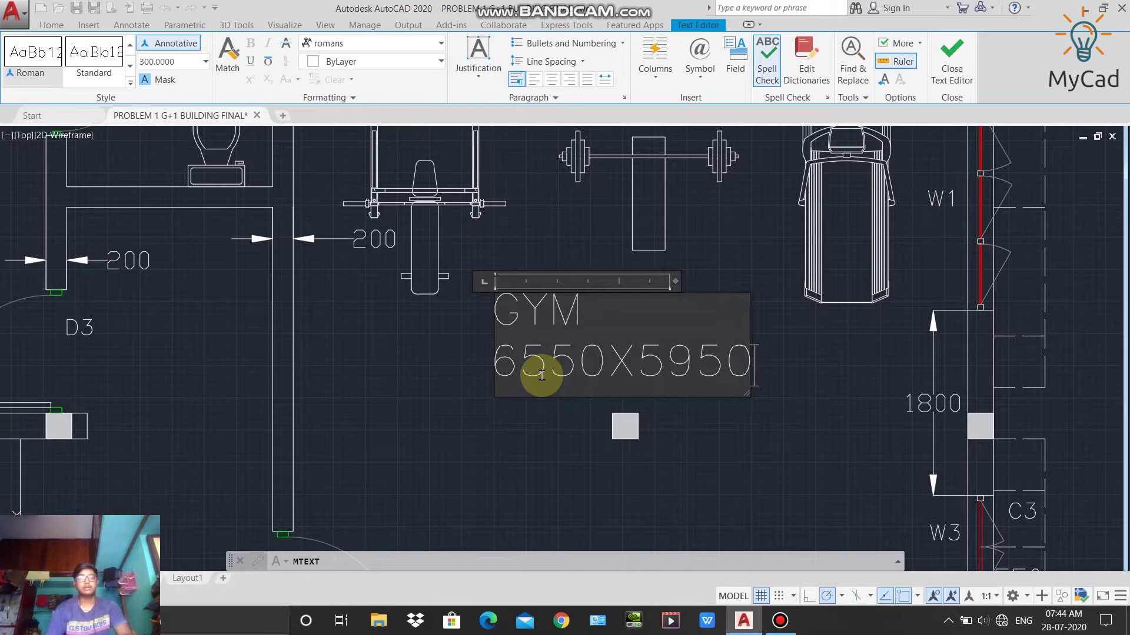
click(951, 71)
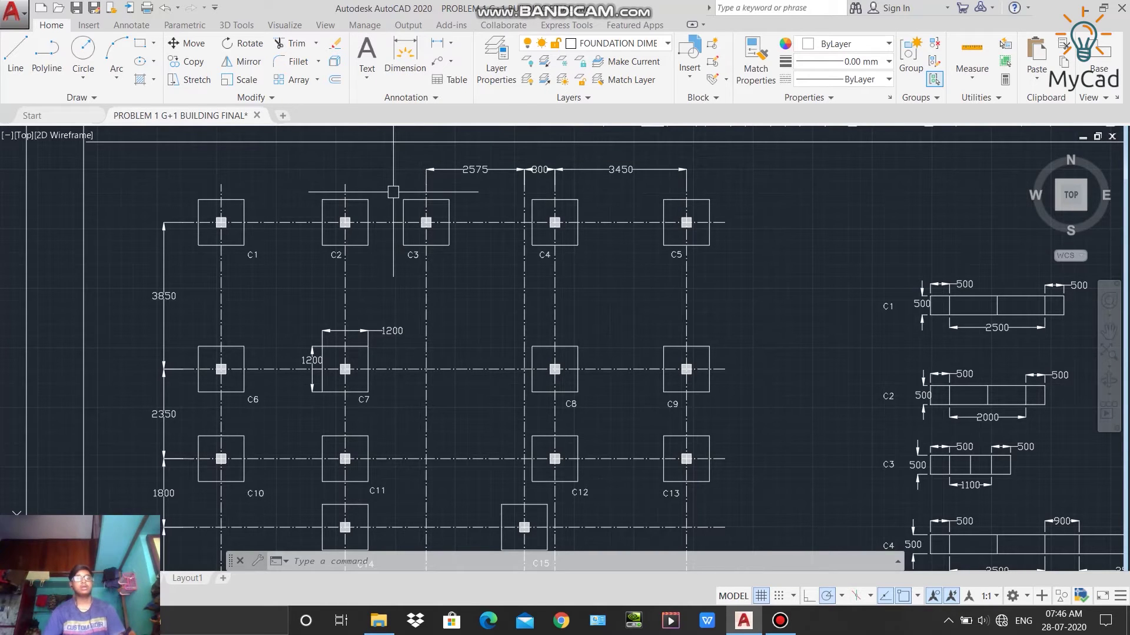
Step: Start the DIM command and bring foundation columns C1 to C7 into view
text(DIM)
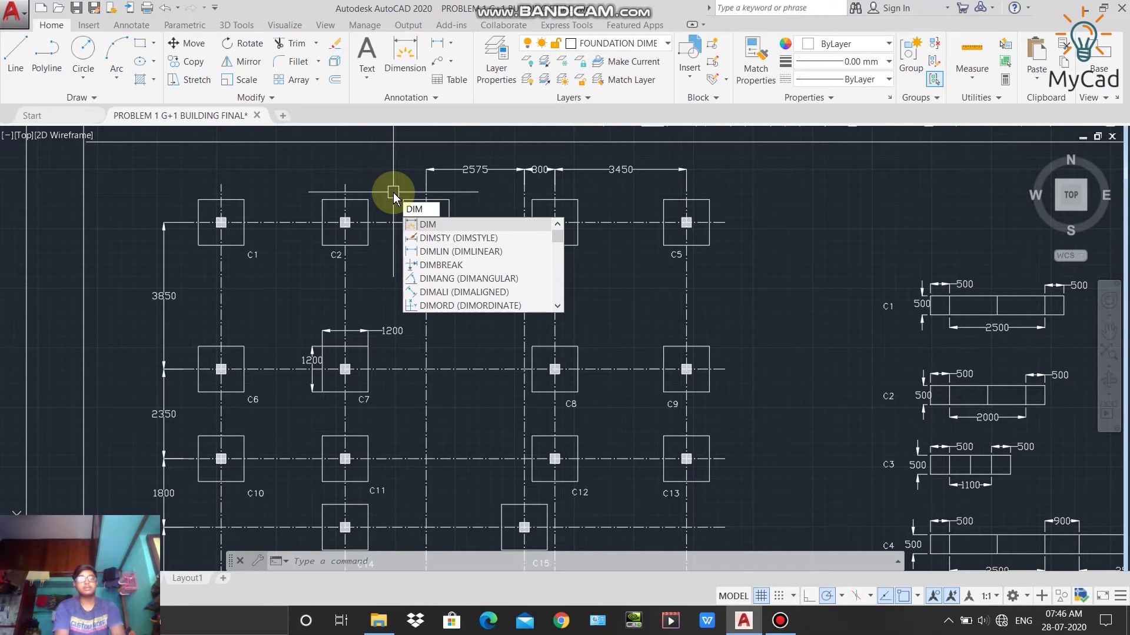
key(Return)
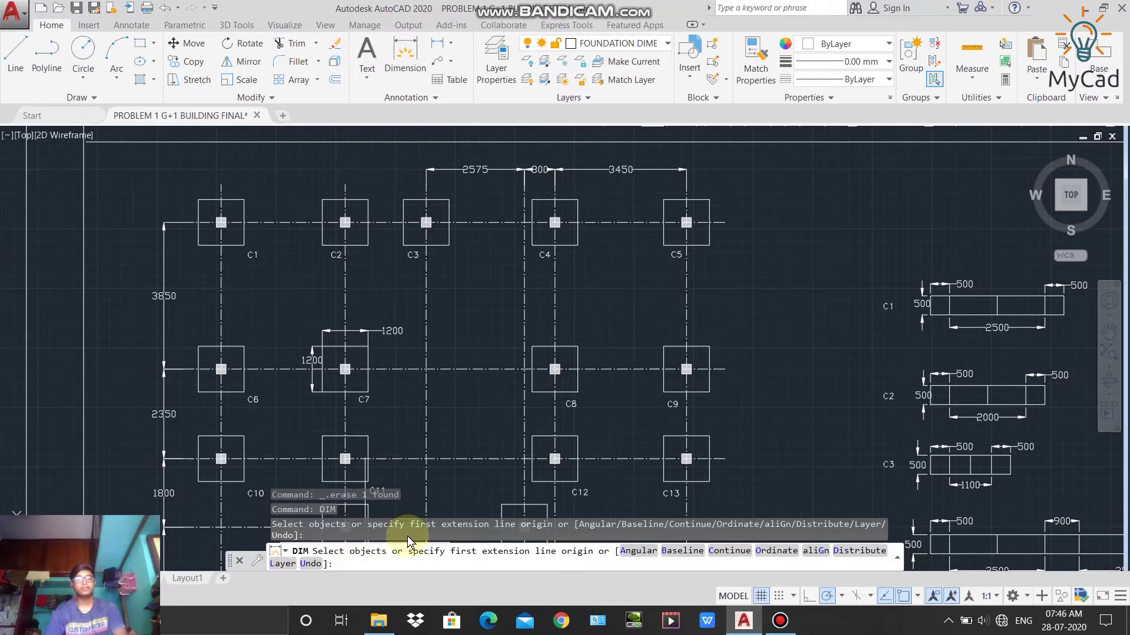
key(Return)
key(Return)
middle_drag(285, 206, 295, 231)
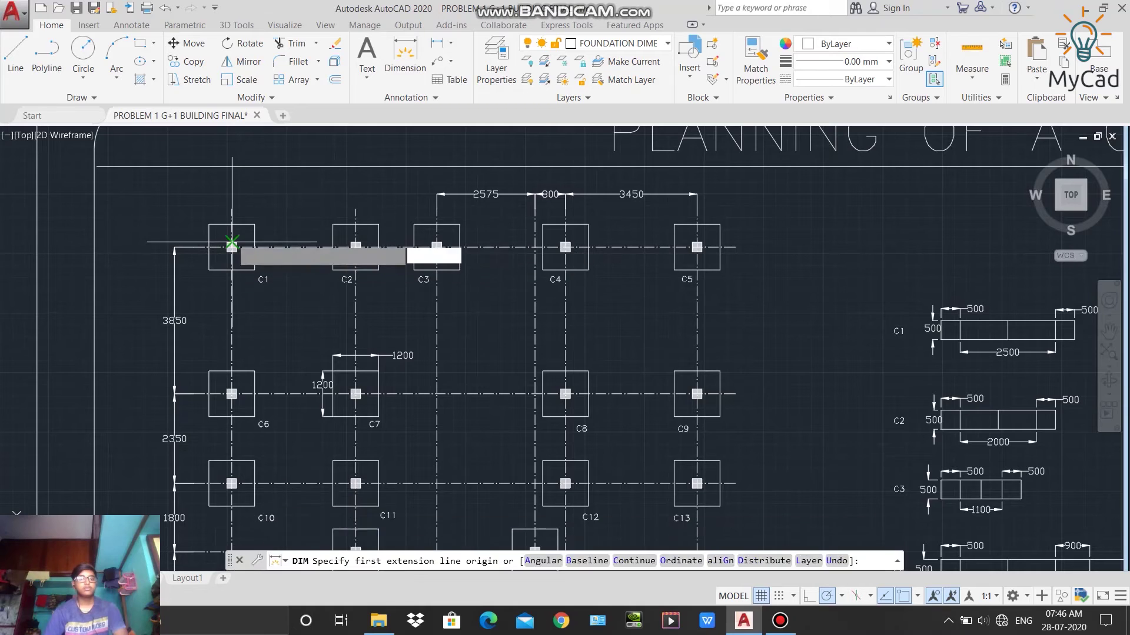
scroll(232, 242, up, 6)
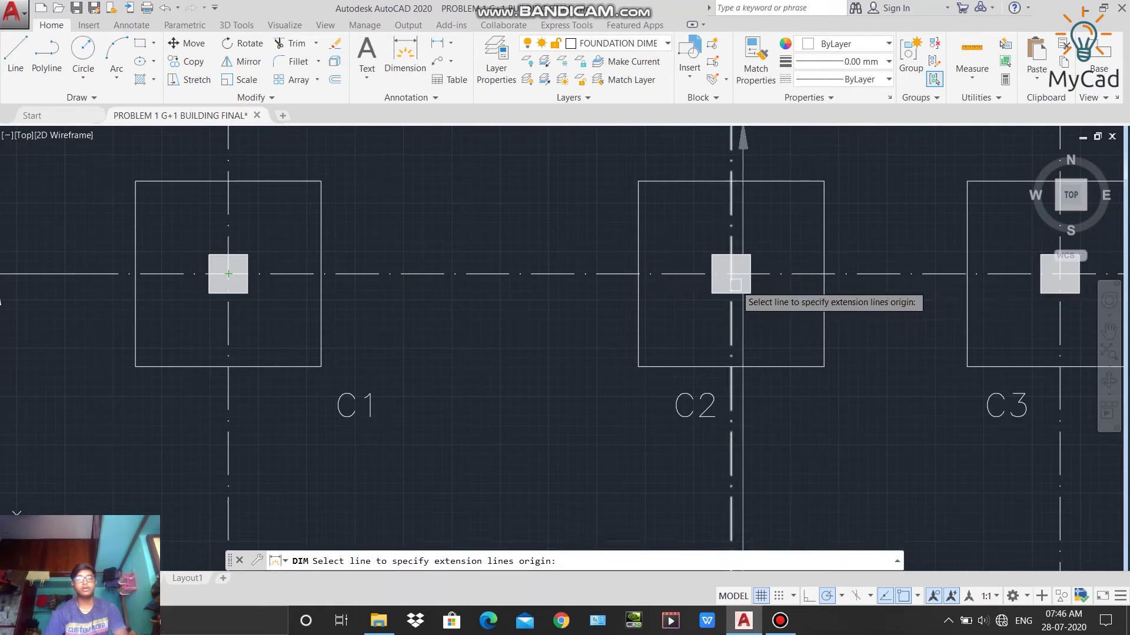
scroll(497, 290, down, 2)
scroll(496, 287, down, 5)
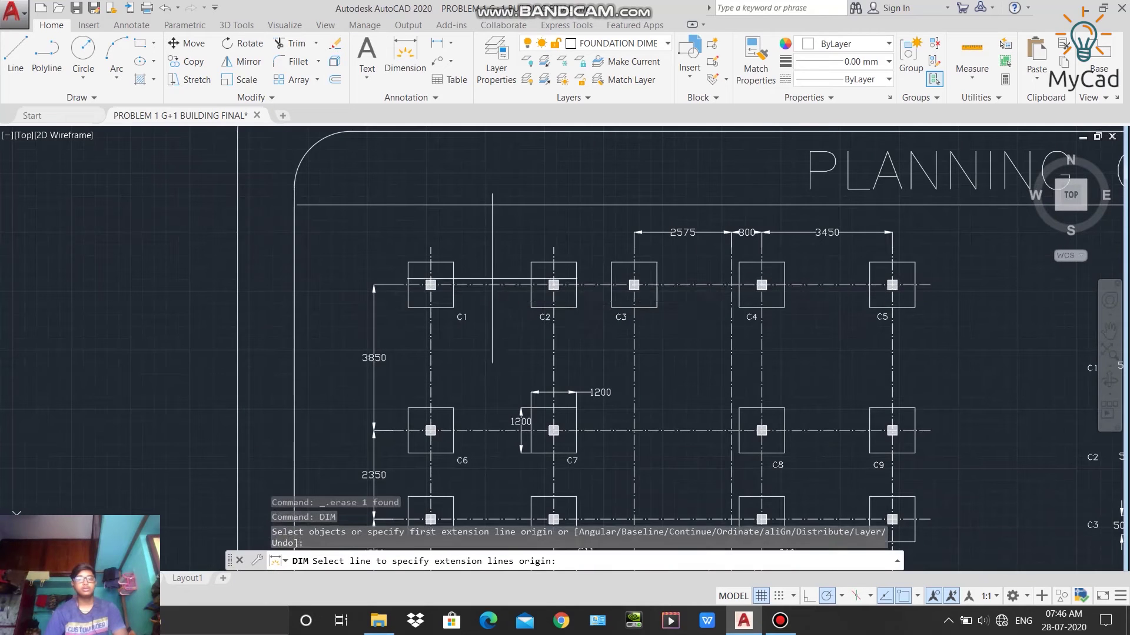
scroll(494, 284, up, 3)
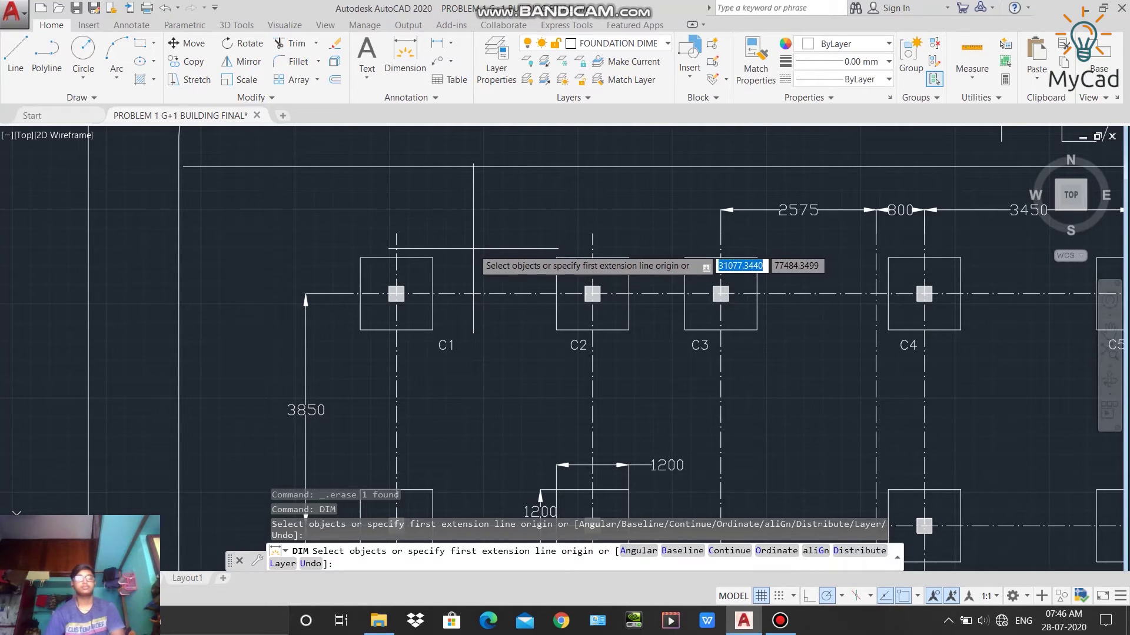
scroll(456, 295, down, 2)
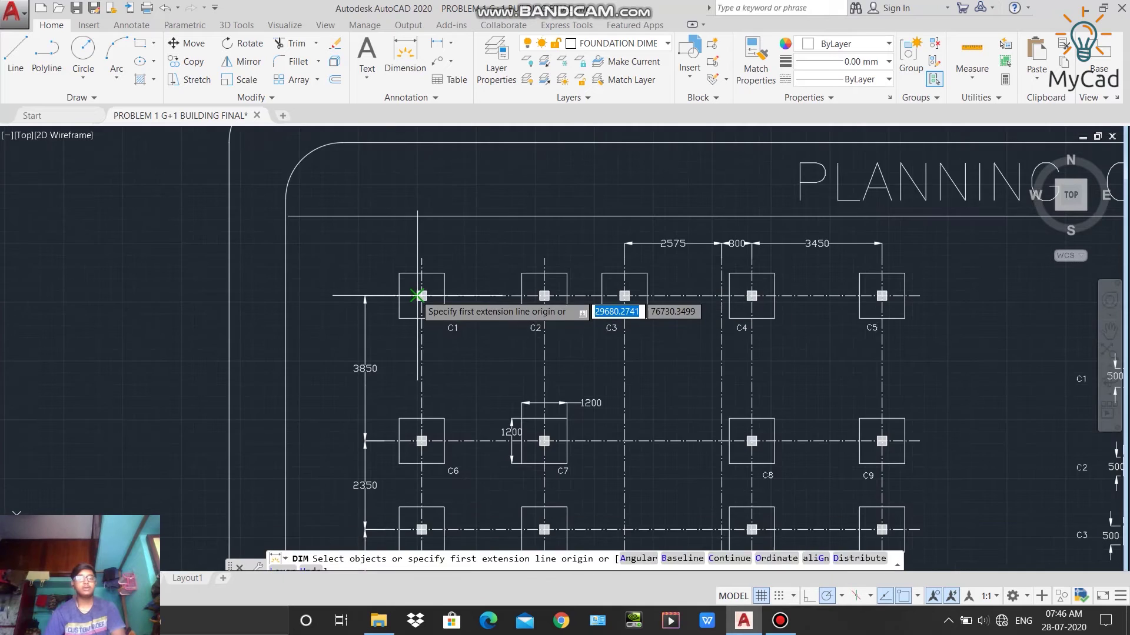
scroll(422, 294, up, 4)
middle_drag(441, 300, 356, 310)
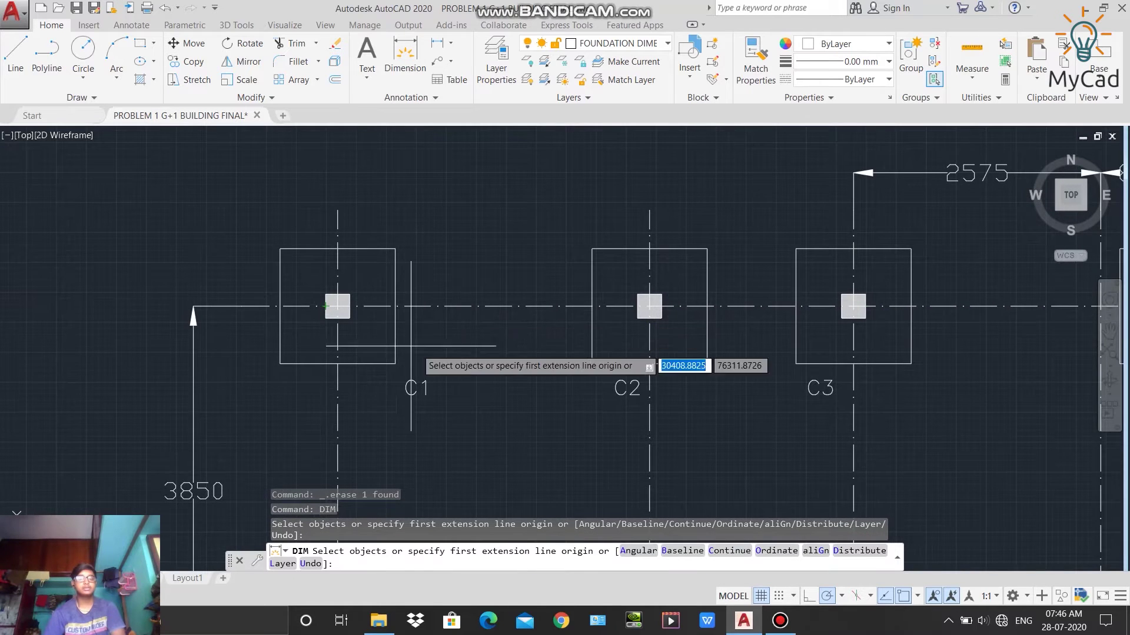
scroll(503, 366, down, 4)
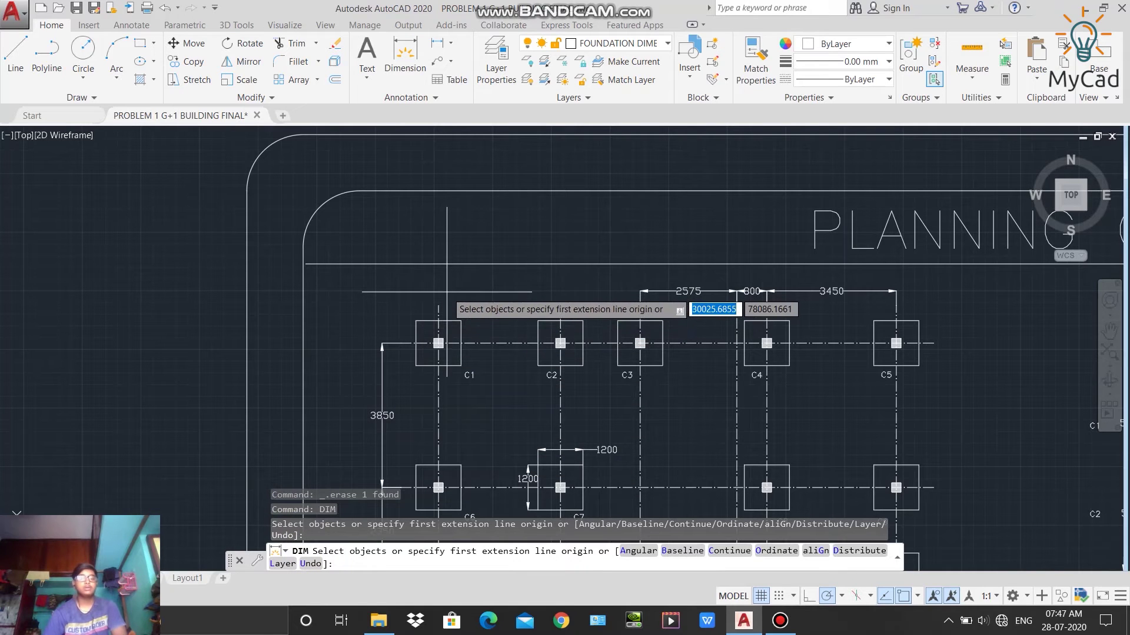
scroll(447, 292, up, 3)
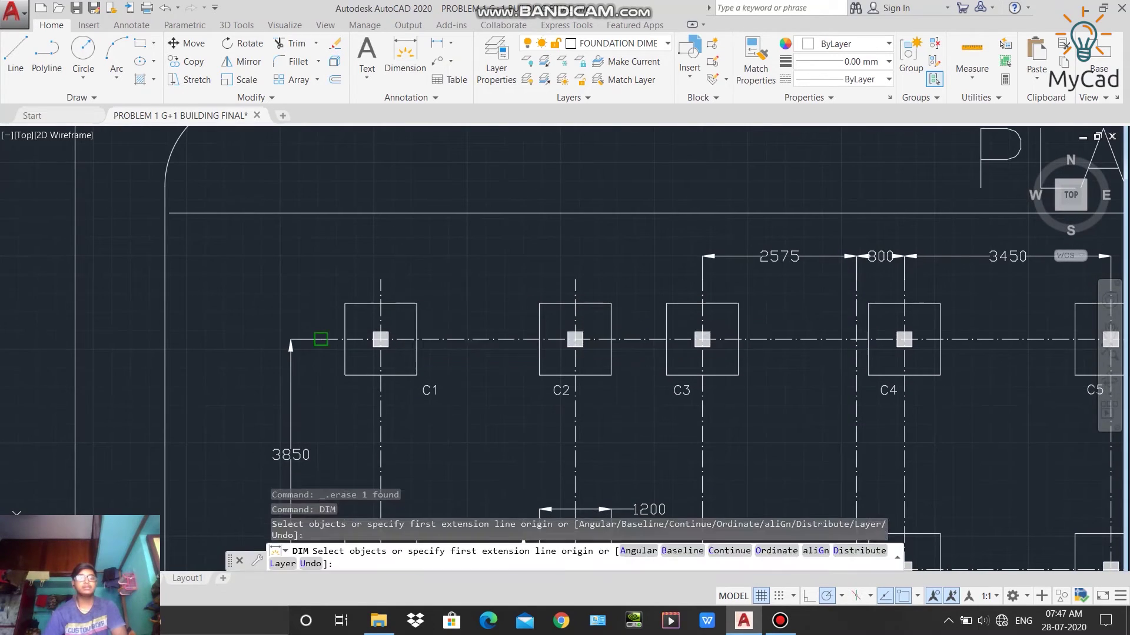
scroll(399, 338, up, 2)
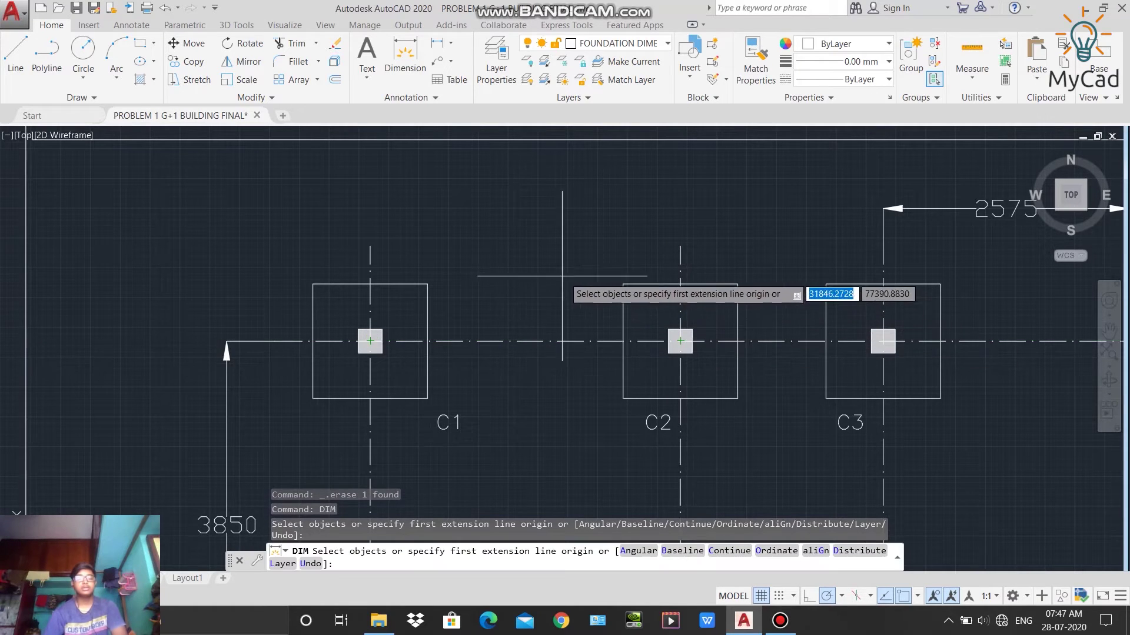
scroll(363, 338, up, 5)
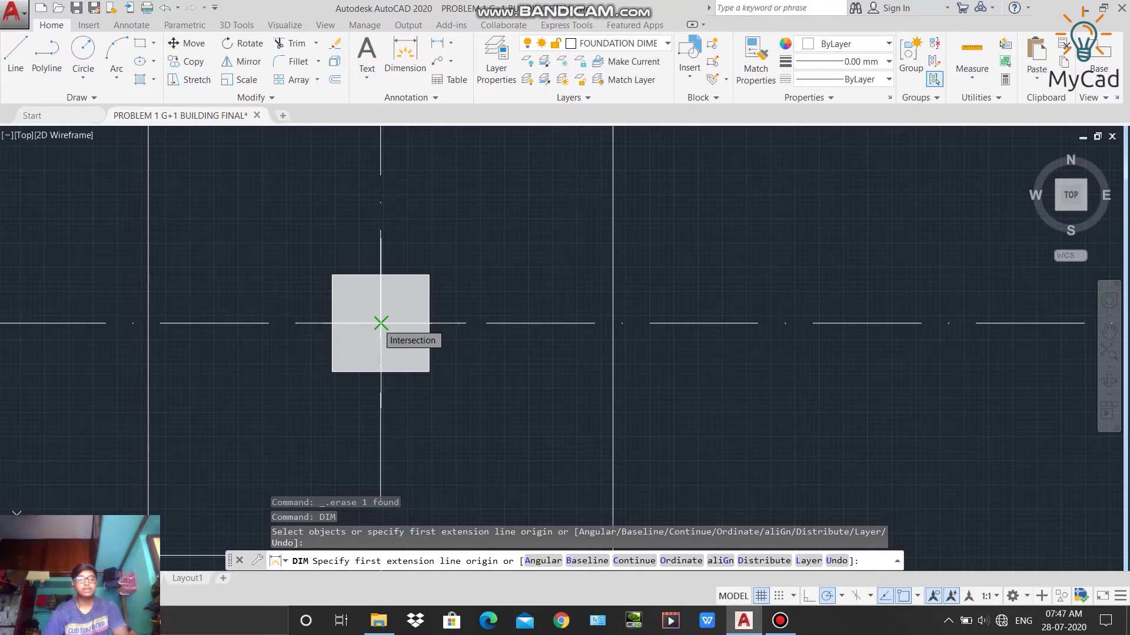
Step: Dimension the 3250 spacing between columns C1 and C2, then cancel DIM
click(381, 323)
scroll(465, 324, down, 5)
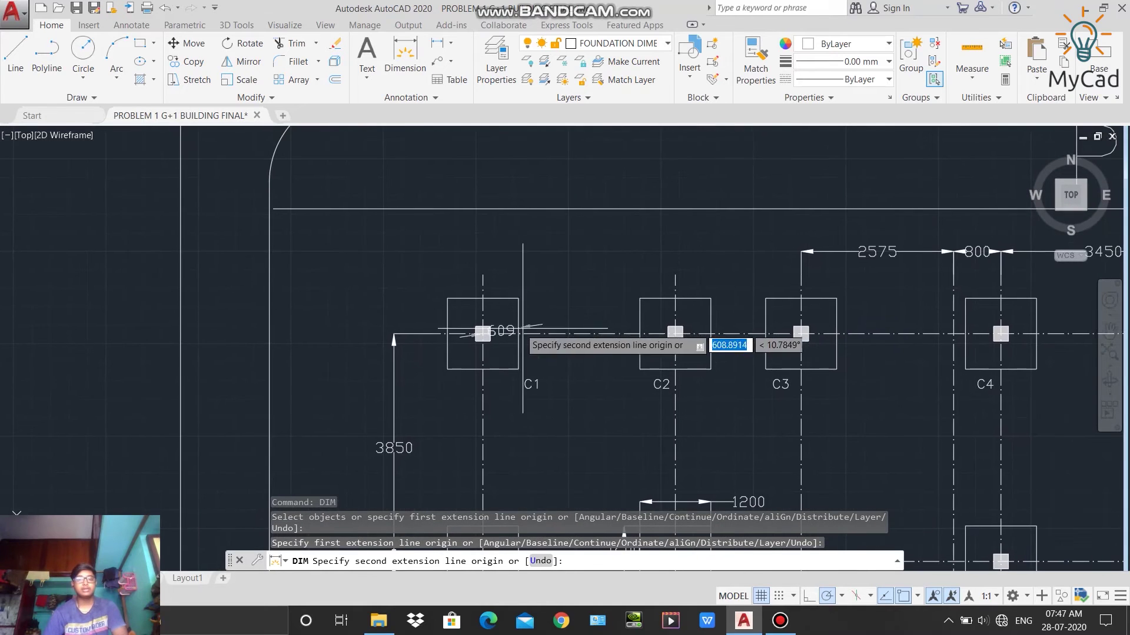
scroll(650, 344, up, 5)
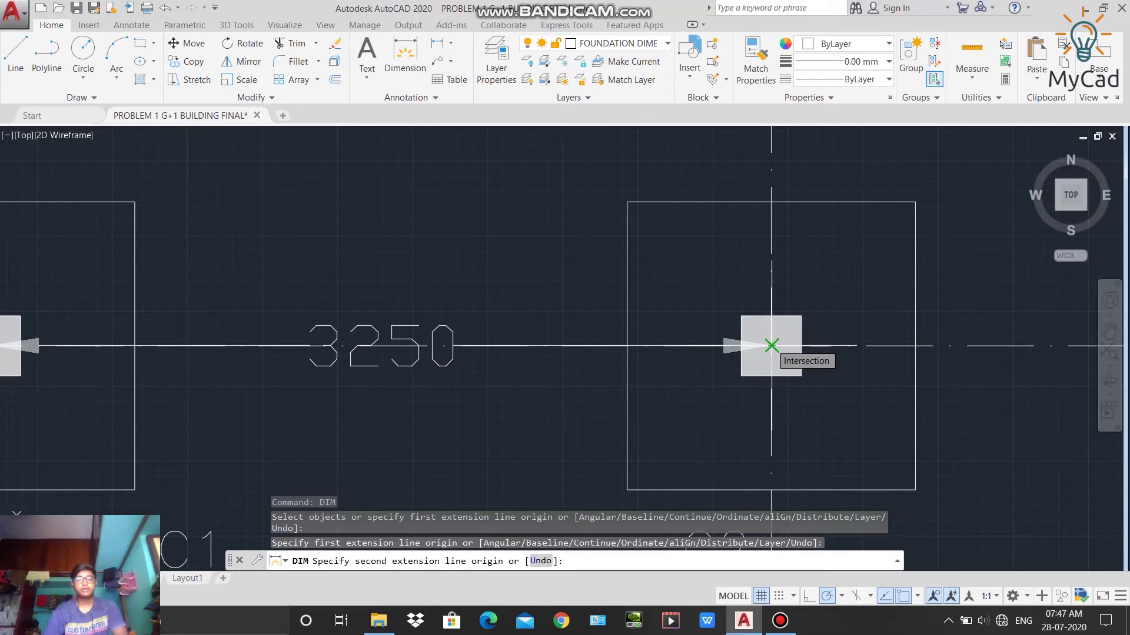
click(771, 345)
scroll(735, 321, down, 6)
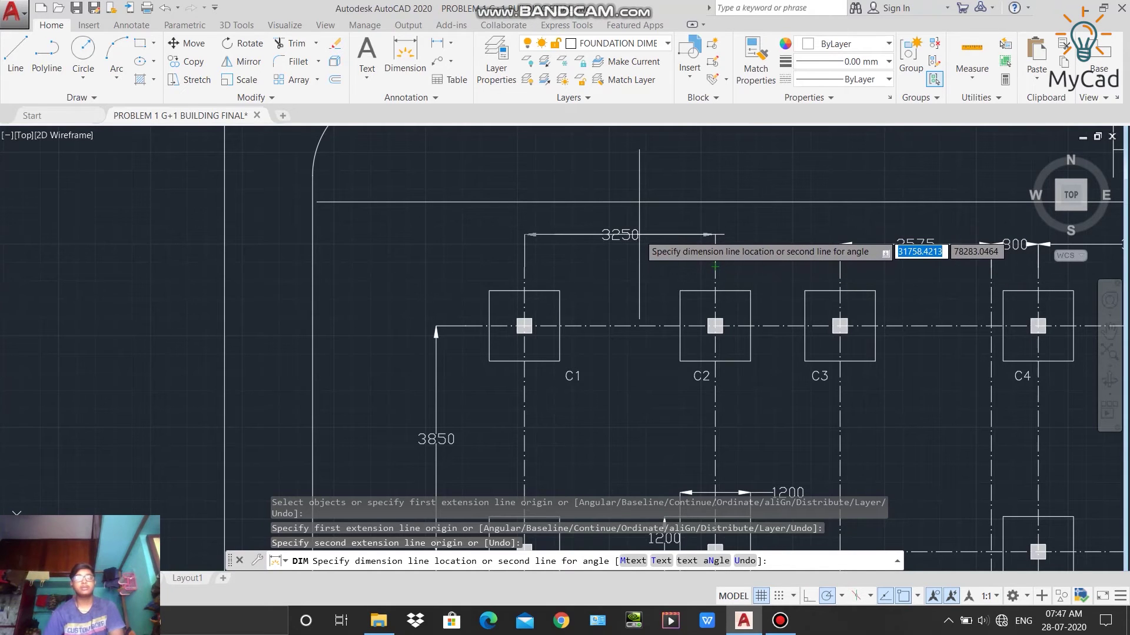
click(639, 235)
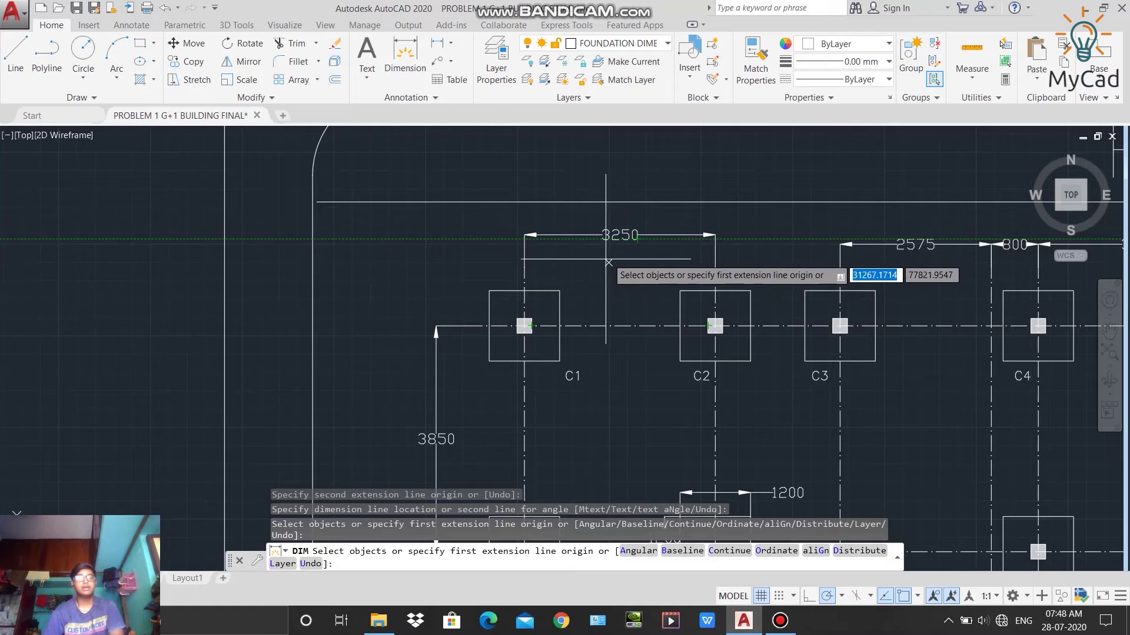
click(634, 234)
key(Return)
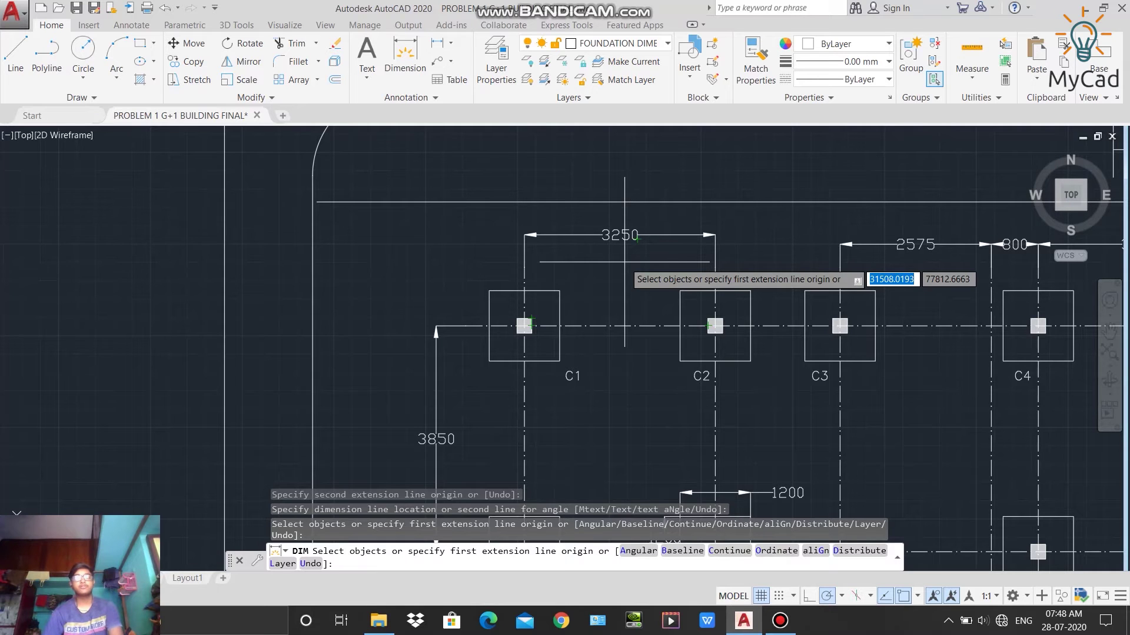
key(Escape)
scroll(614, 322, down, 10)
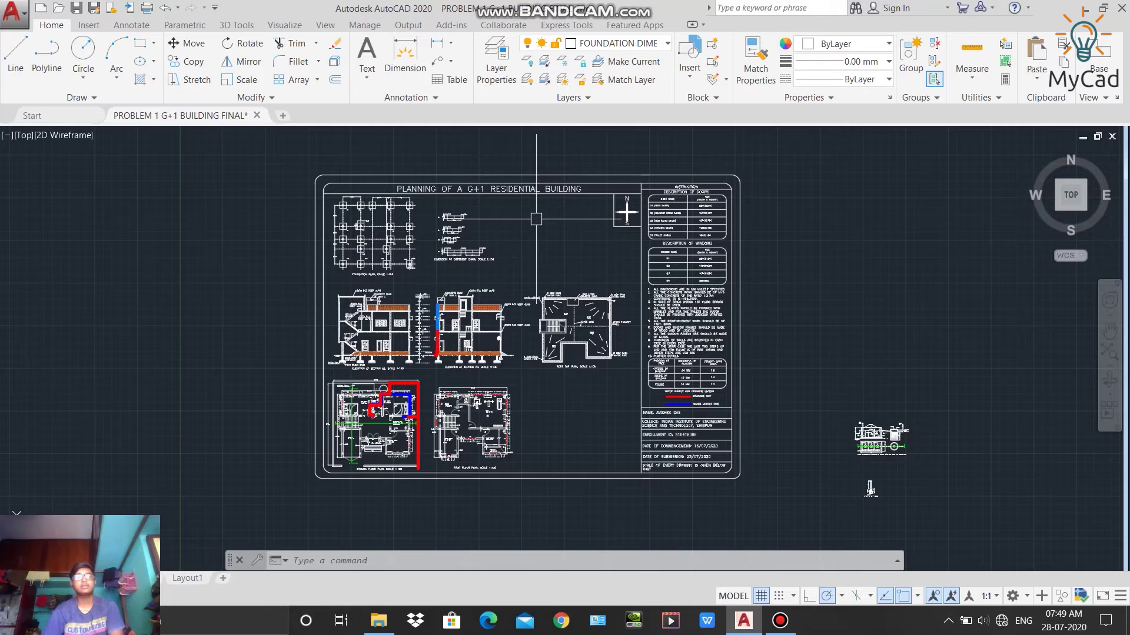
click(450, 46)
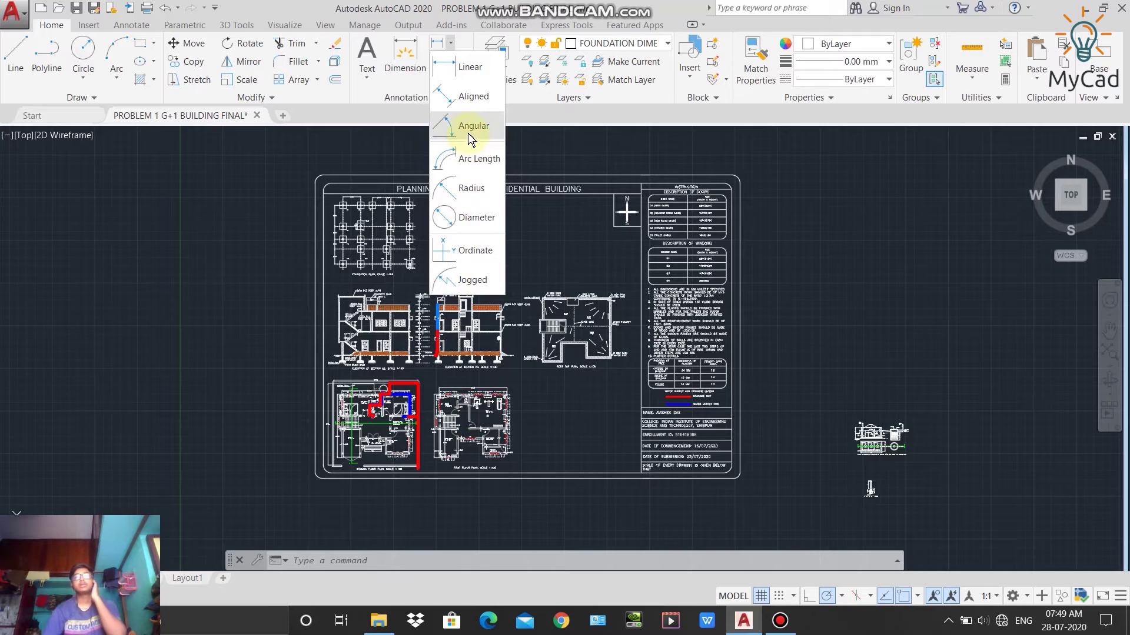
Step: Place a 515 dimension along the sloped top of a footing in Section CD
click(471, 71)
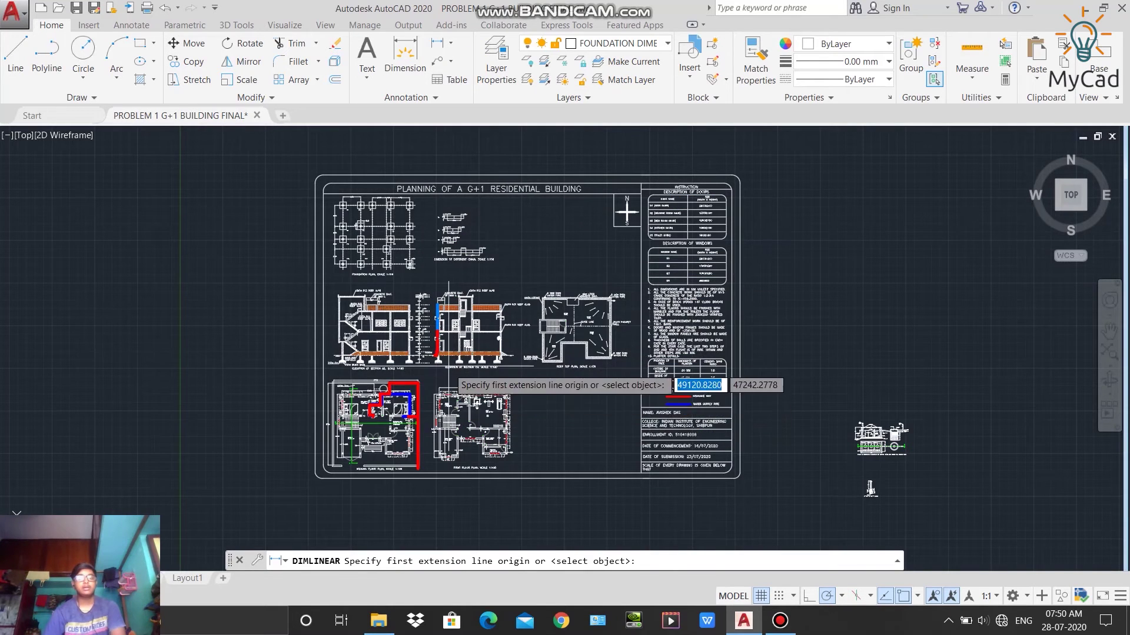
scroll(462, 386, up, 5)
scroll(458, 368, up, 6)
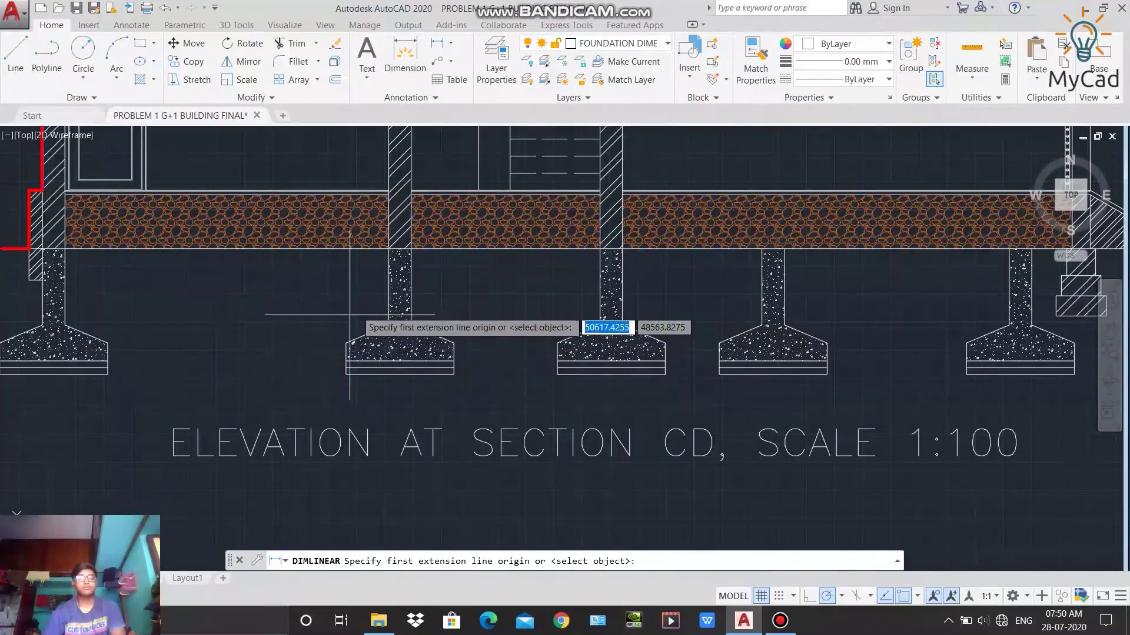
click(411, 324)
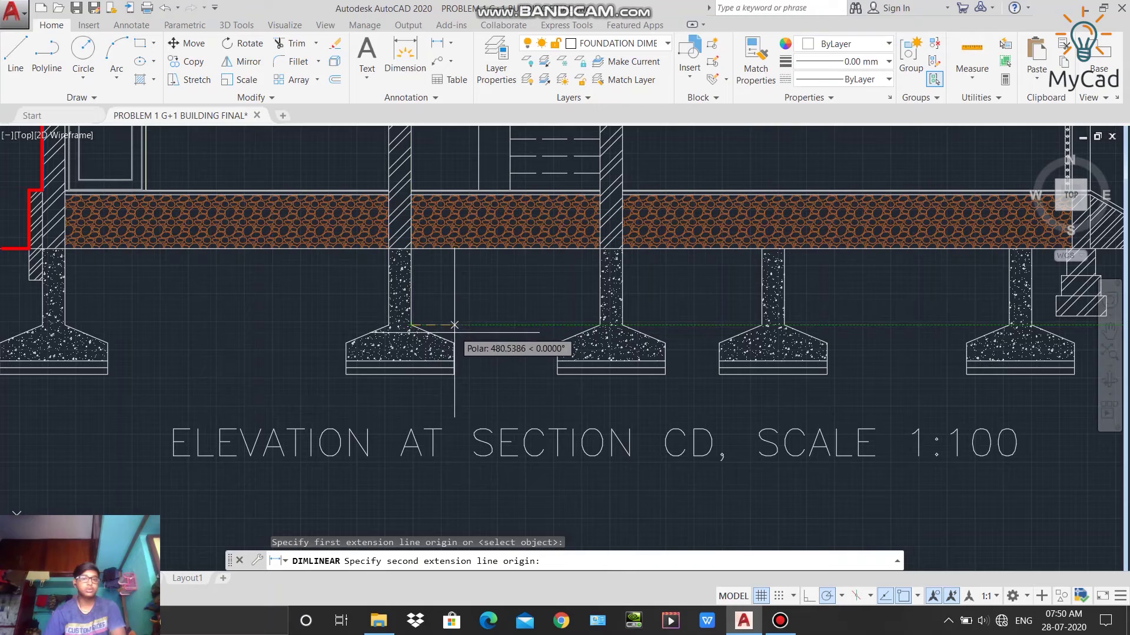
click(453, 343)
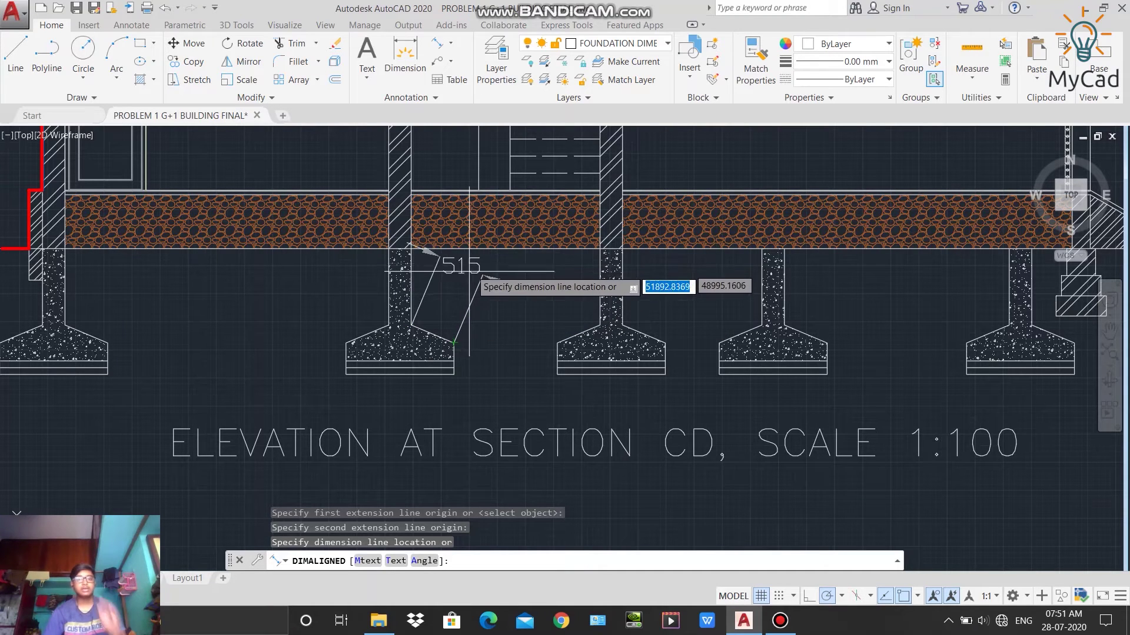
click(501, 302)
scroll(486, 284, down, 2)
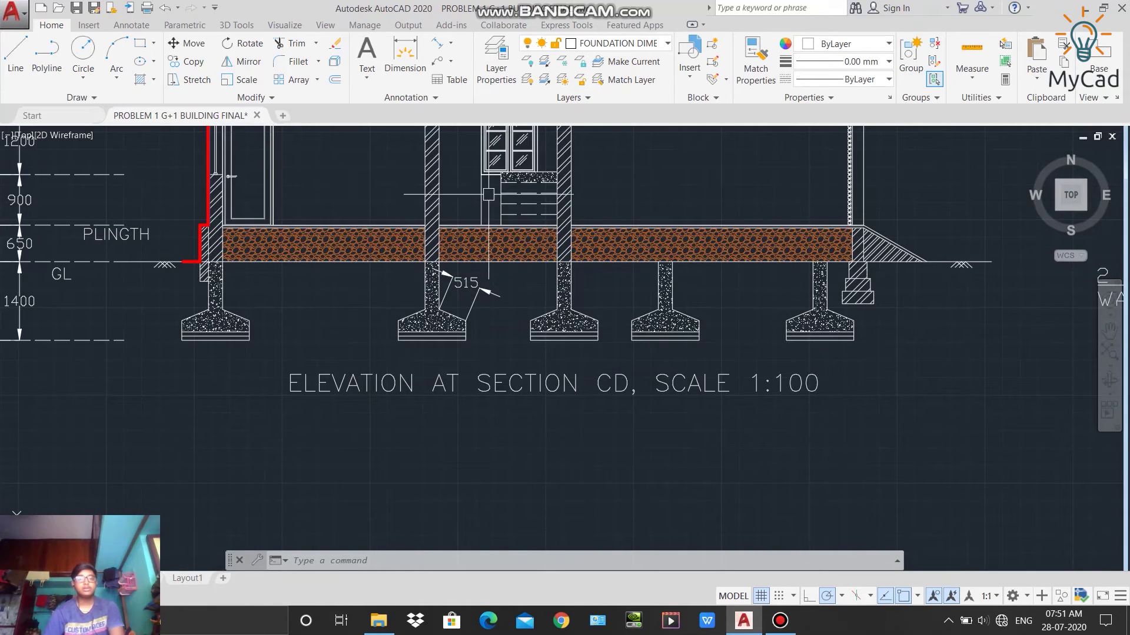
Step: Add a 150° angular dimension between the ground line and the sloped fill
click(450, 46)
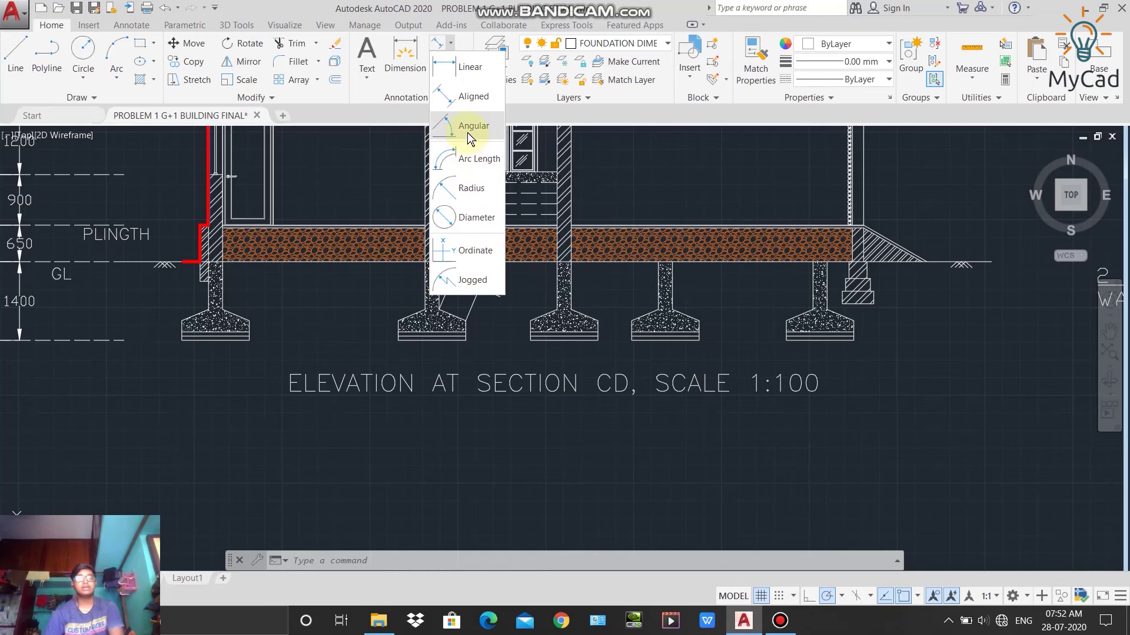
click(469, 127)
middle_drag(828, 245, 677, 269)
scroll(682, 274, up, 2)
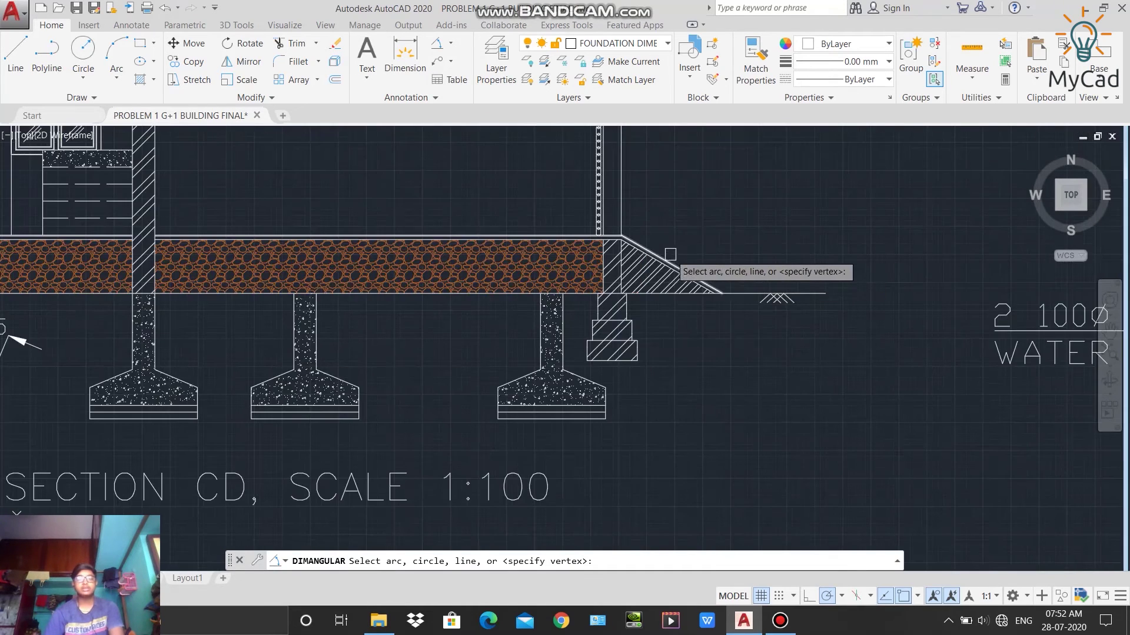
scroll(718, 283, up, 3)
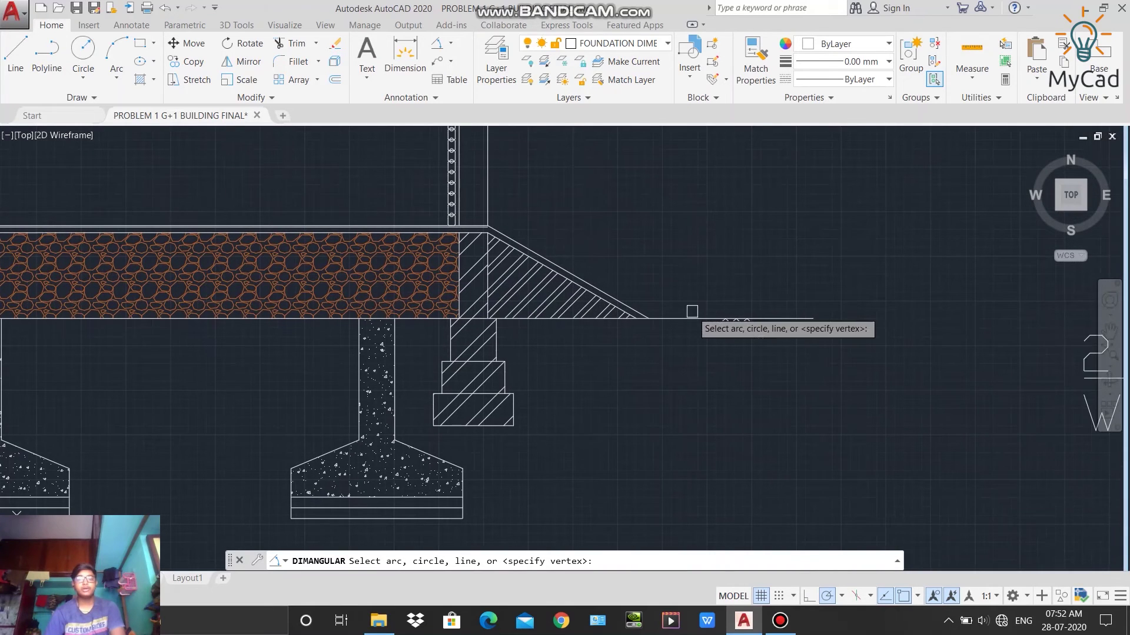
scroll(601, 254, up, 2)
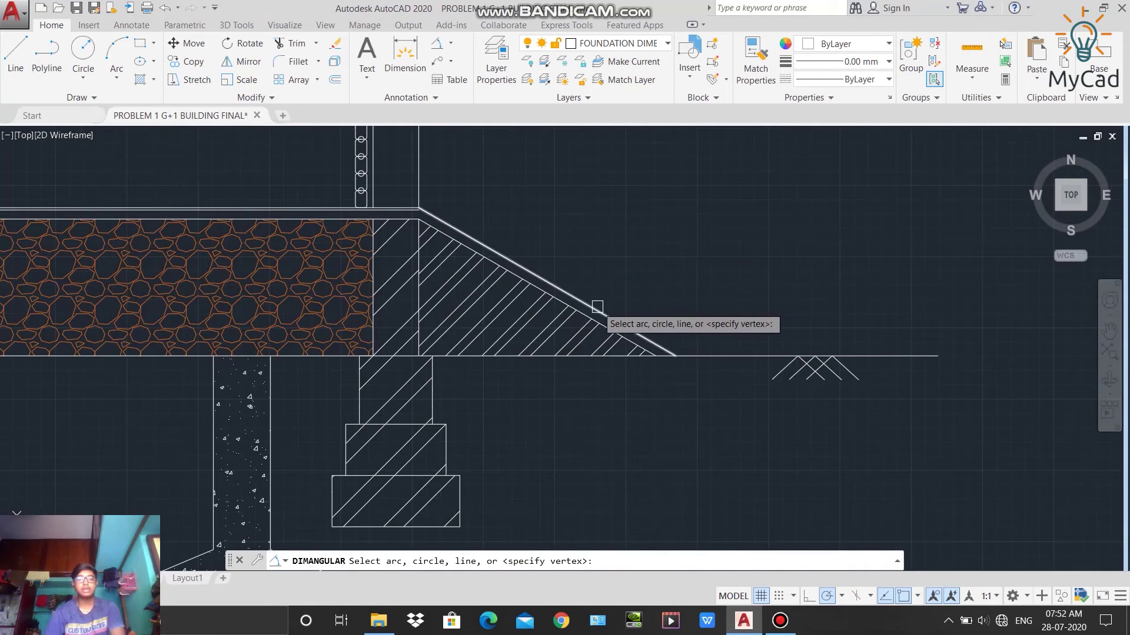
click(733, 357)
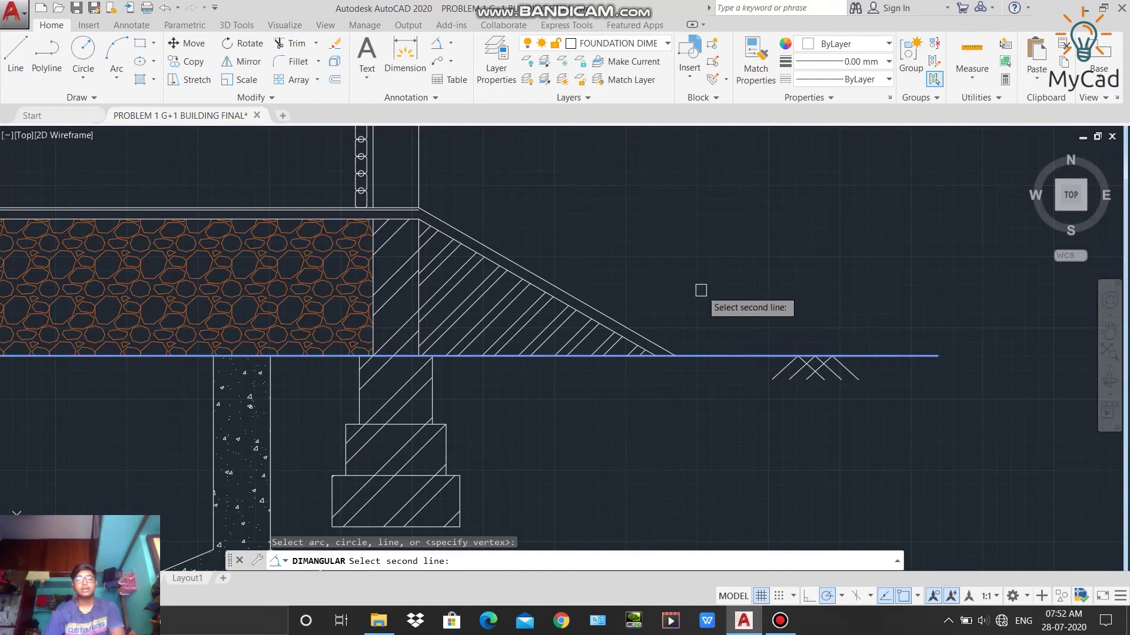
click(568, 289)
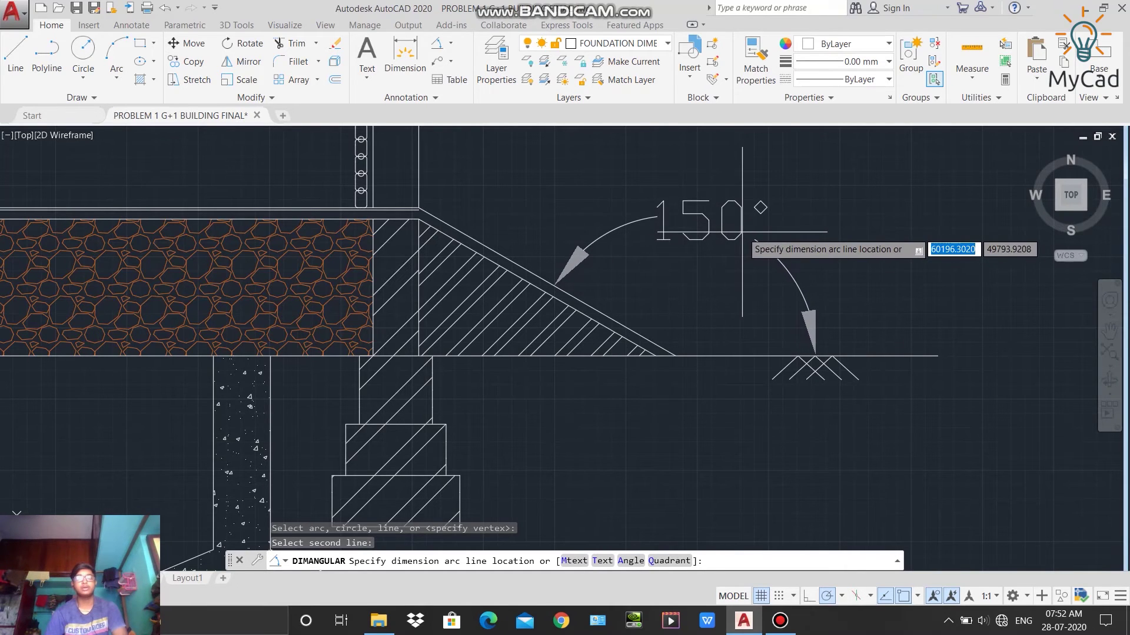
click(742, 233)
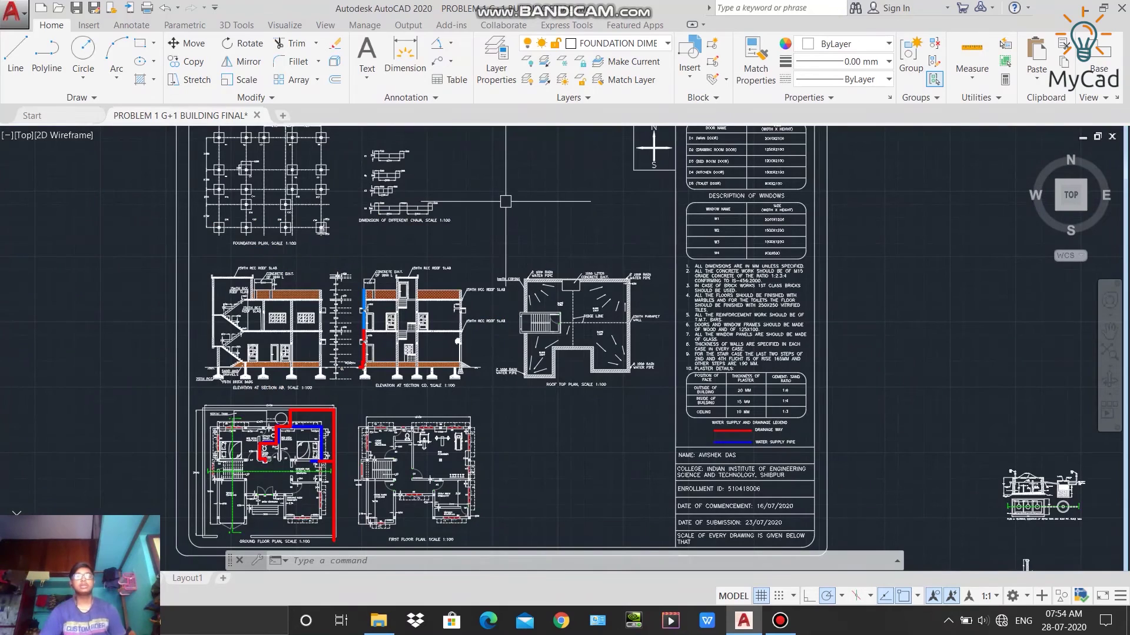
Step: Draw a three-point arc in empty space beside the building sheet
click(450, 43)
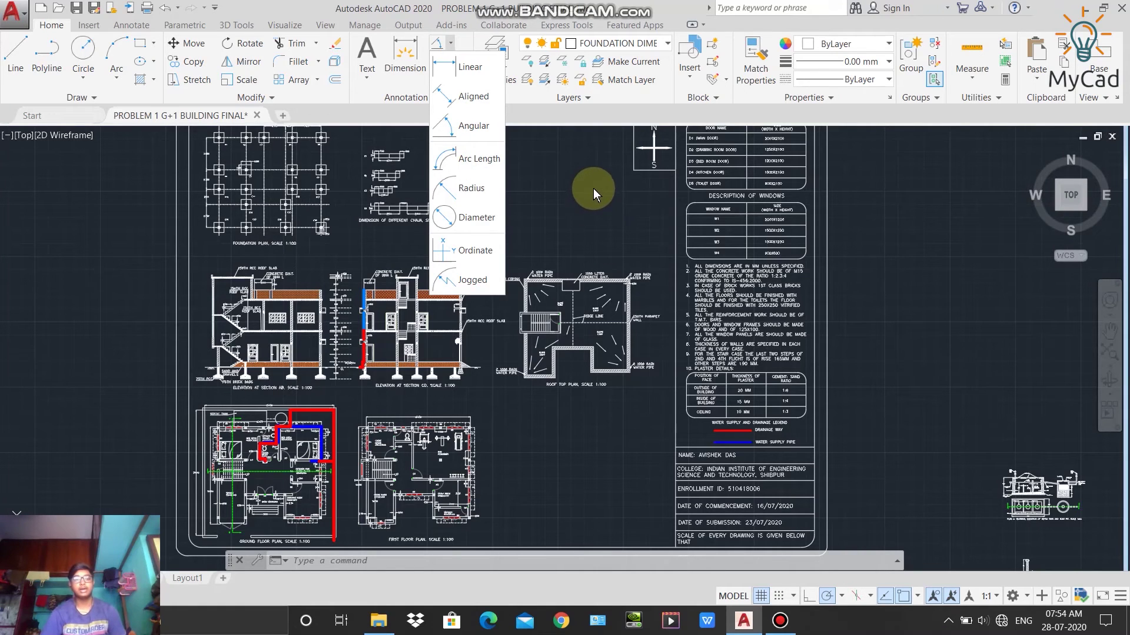
click(593, 186)
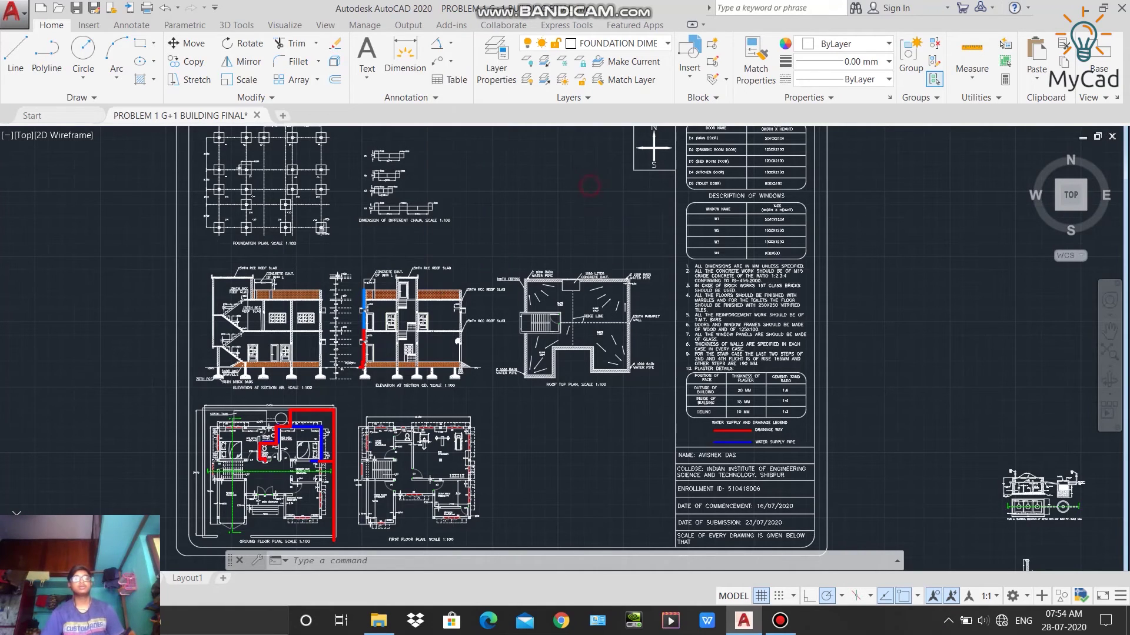
click(128, 71)
scroll(231, 265, up, 5)
click(231, 262)
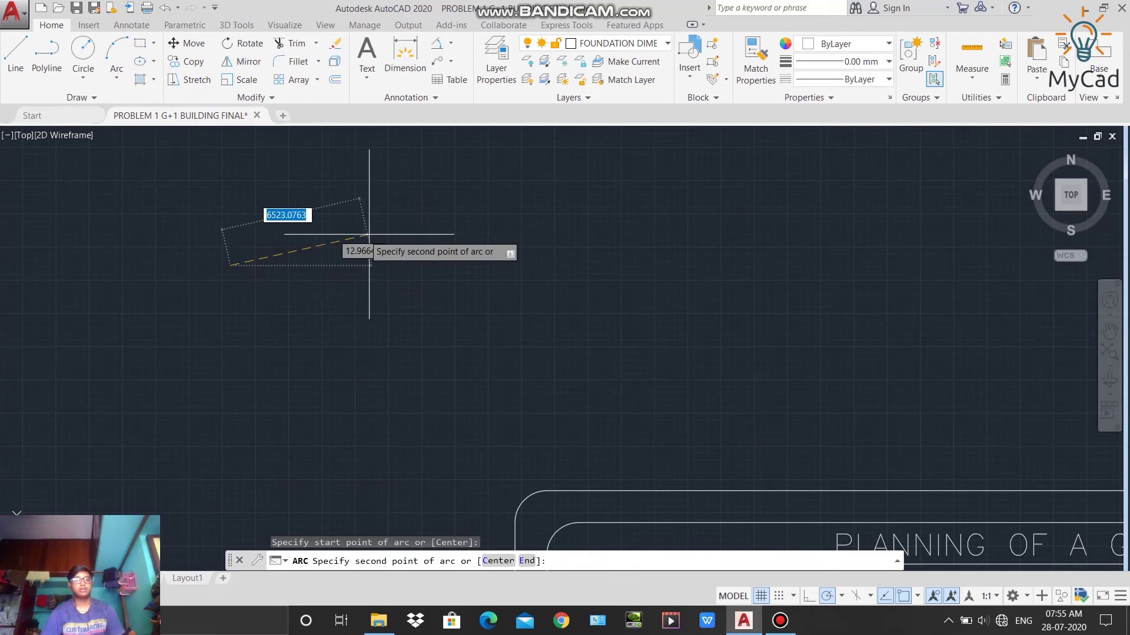
click(386, 233)
click(413, 306)
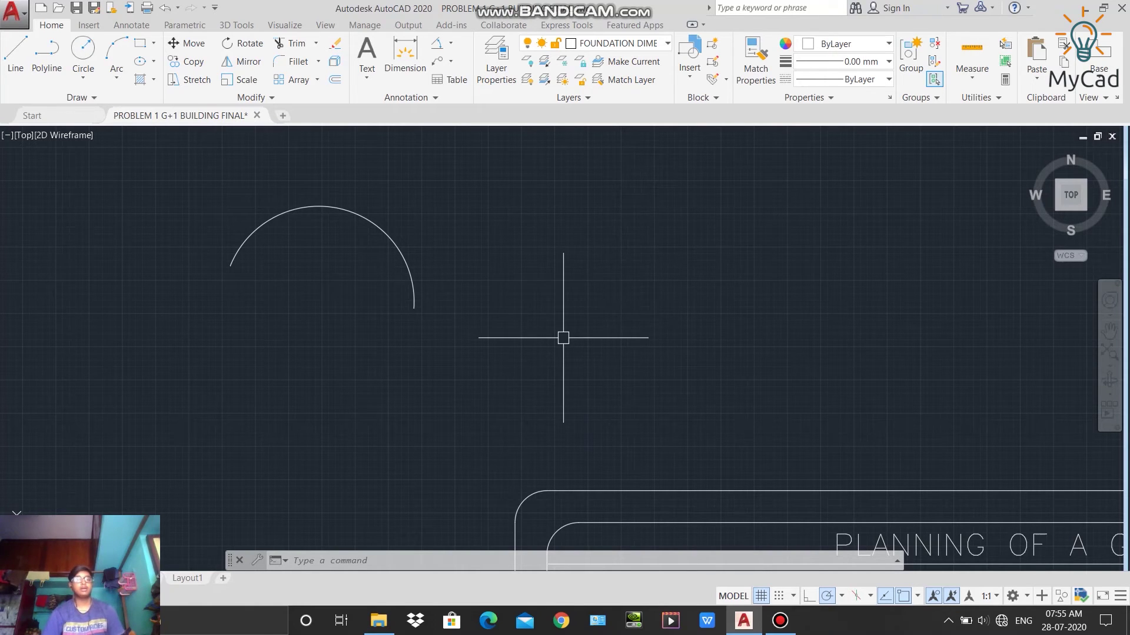
Step: Dimension the sample arc with a 12698 arc-length dimension placed above it
click(450, 45)
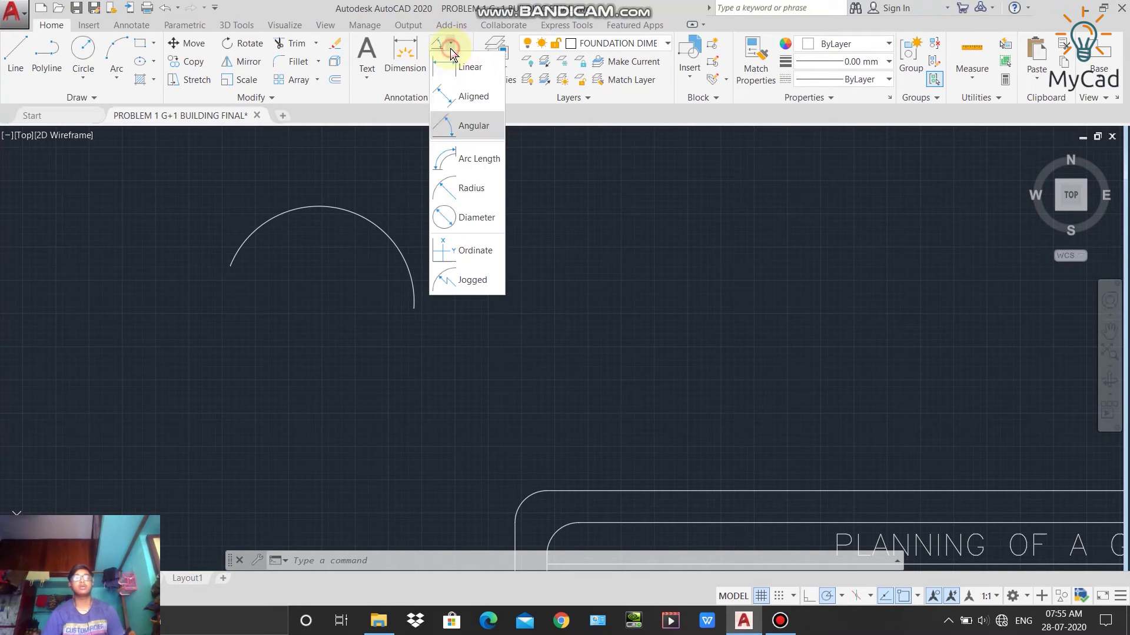
click(464, 168)
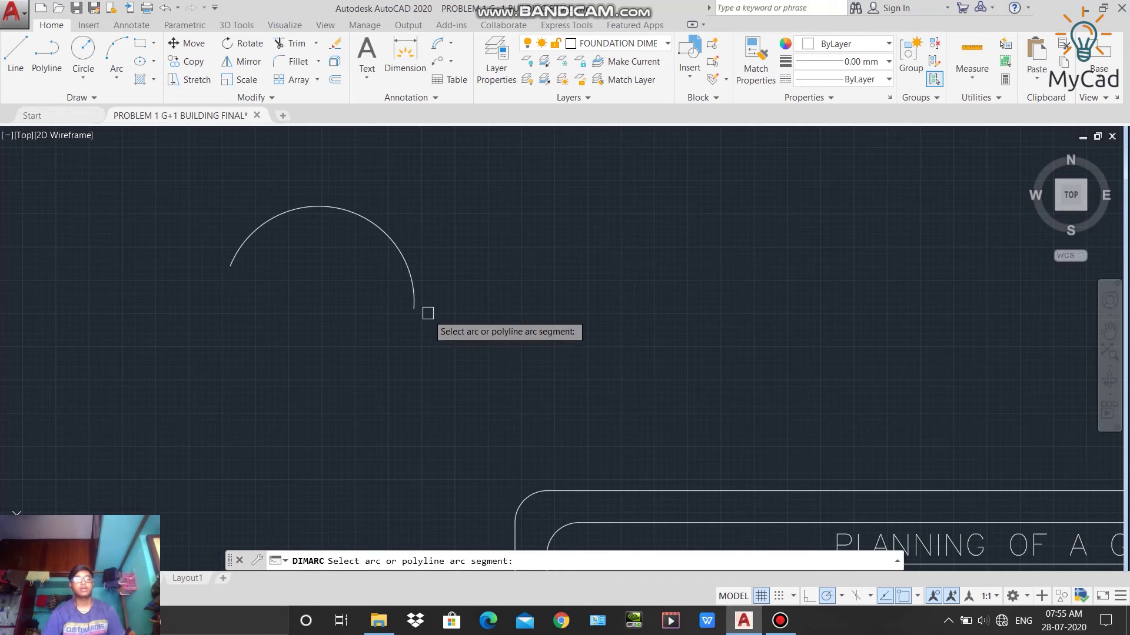
click(389, 240)
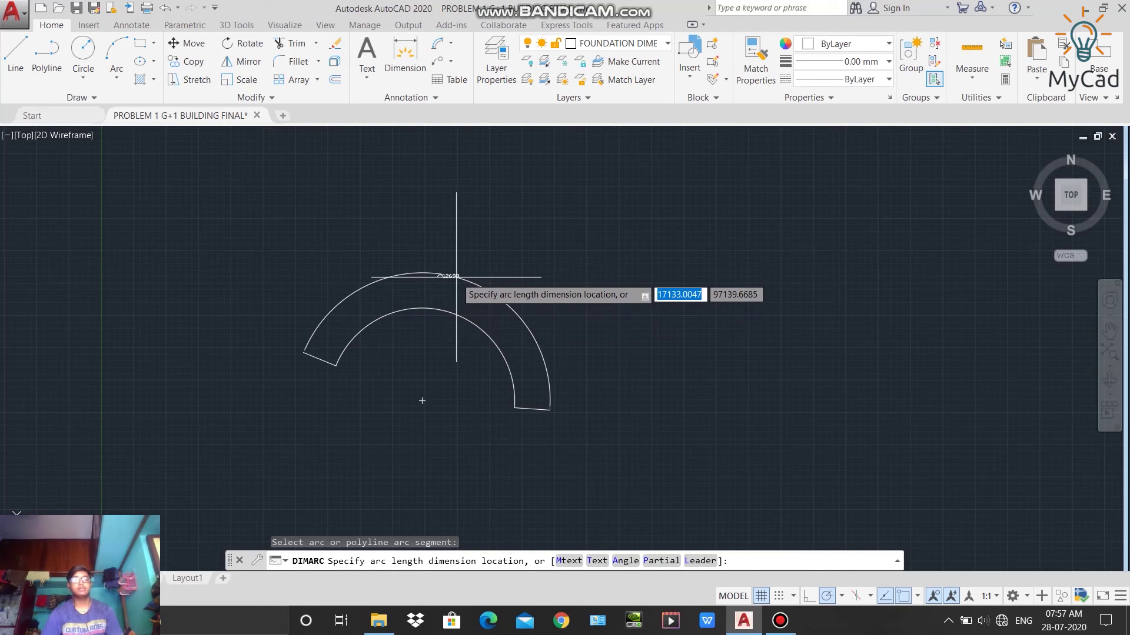
click(451, 281)
scroll(445, 283, up, 7)
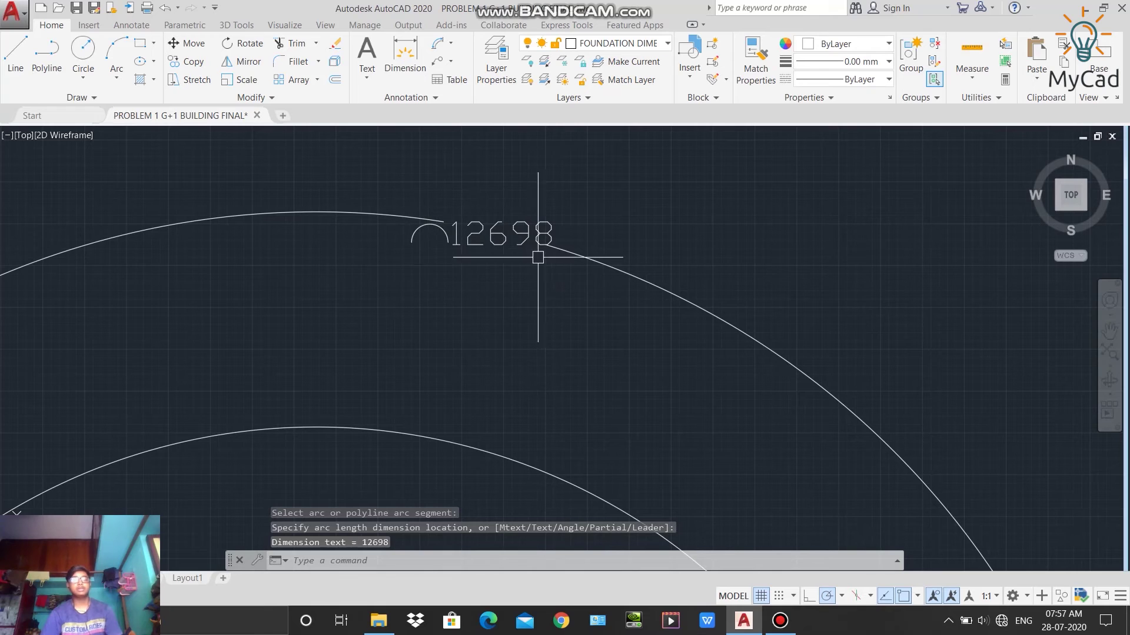
scroll(554, 232, down, 4)
scroll(554, 231, down, 2)
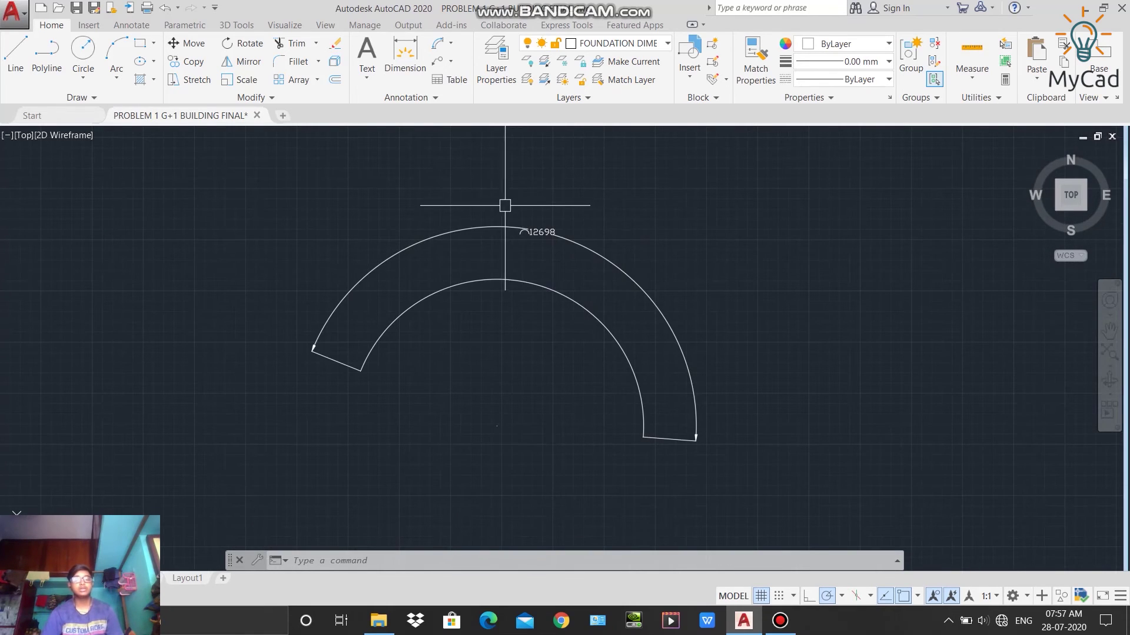